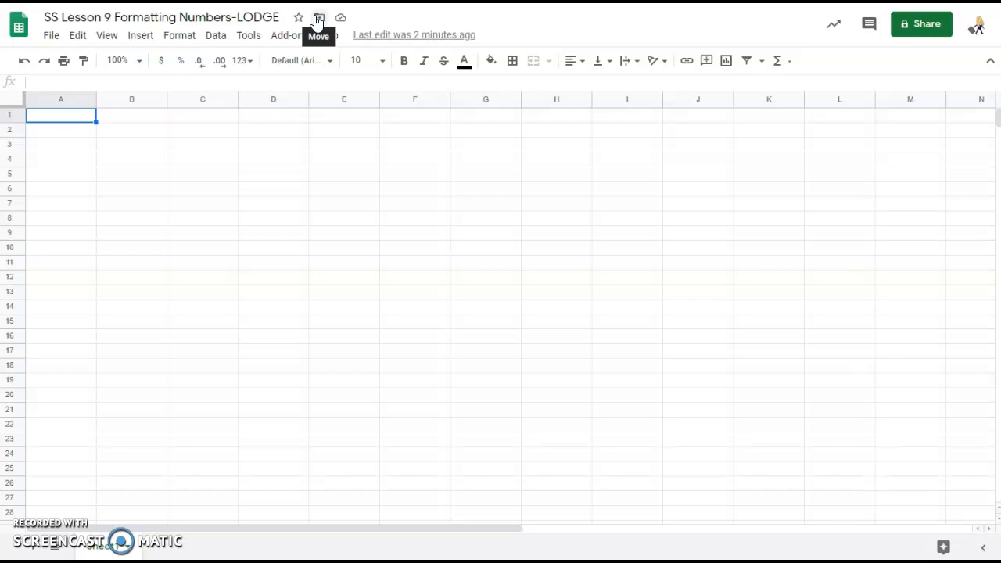
Enter the title "Forever 21" in cell A1 and the column heading "Category" in A3
left_click(76, 114)
type("Forever 21")
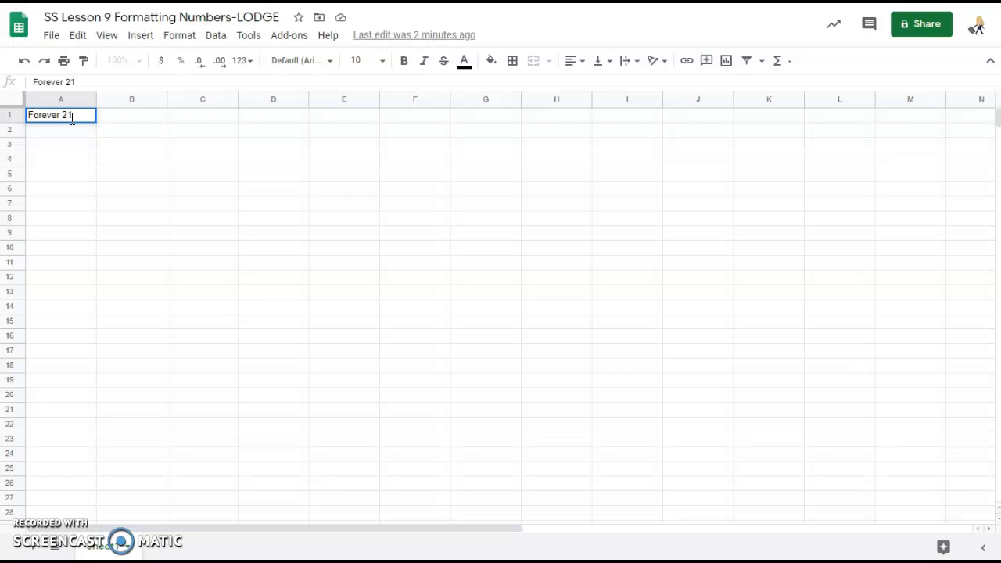
key("Return")
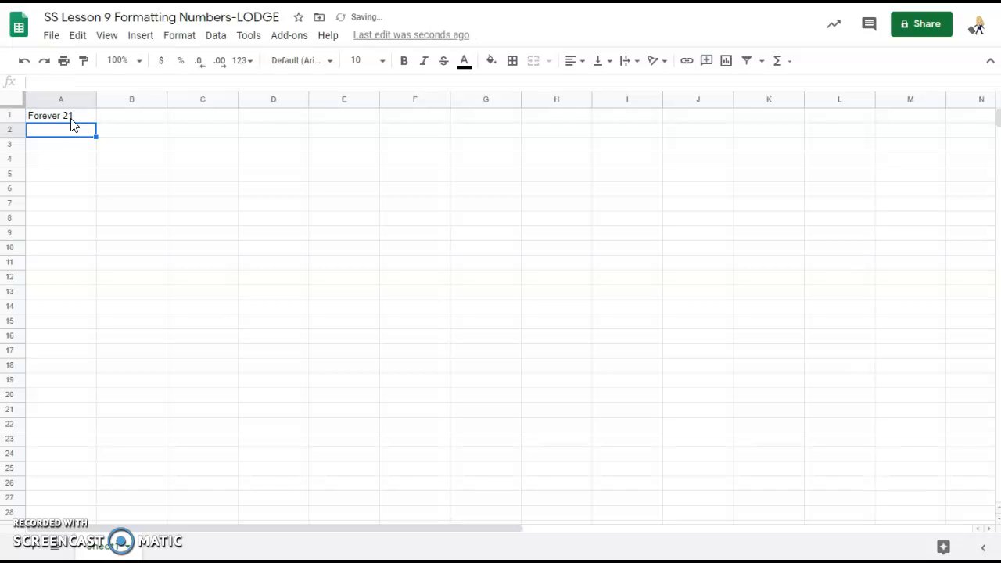
key("Down")
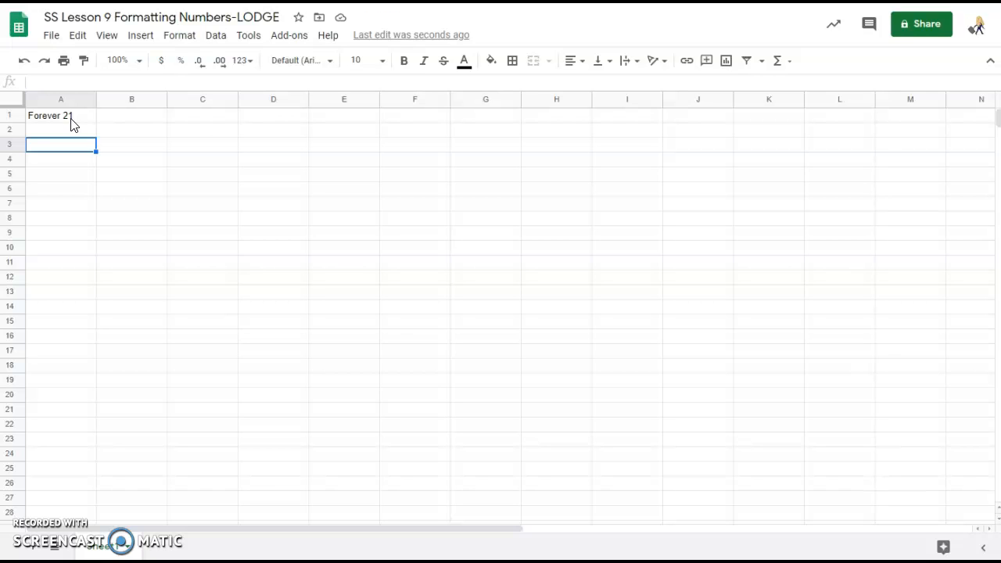
type("Category")
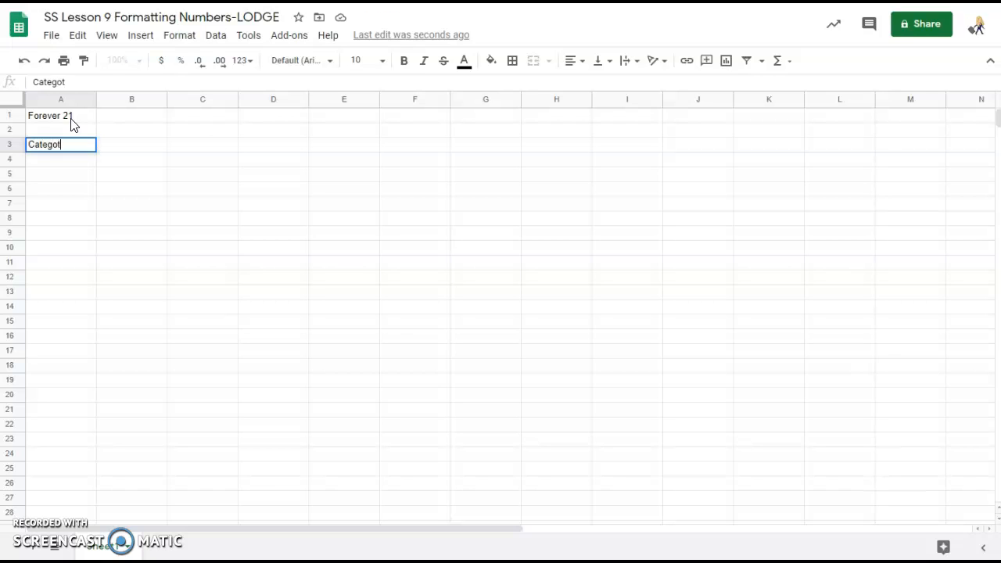
key("Return")
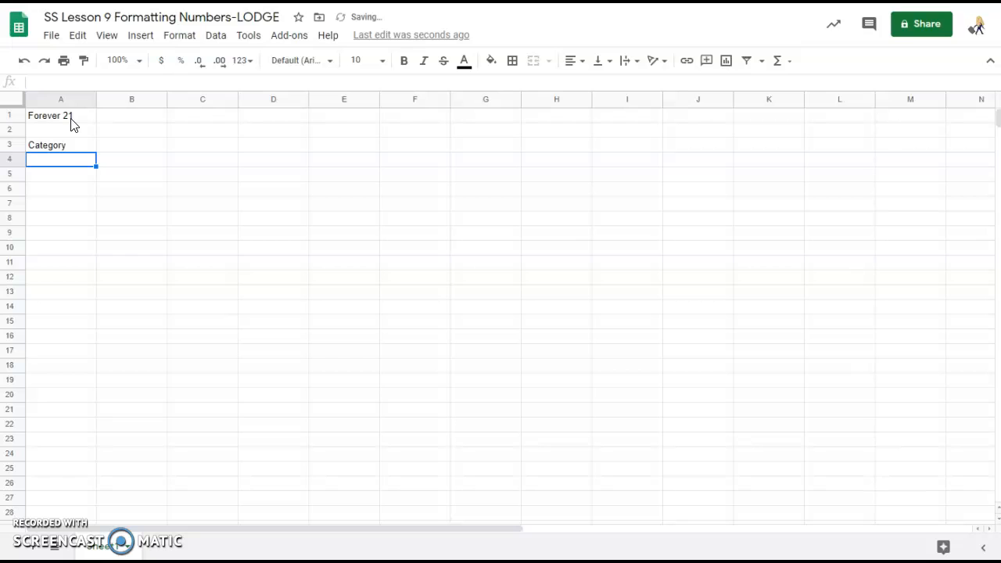
Enter "Dresses" in cell A4 and fill it down through A6
type("Dresses")
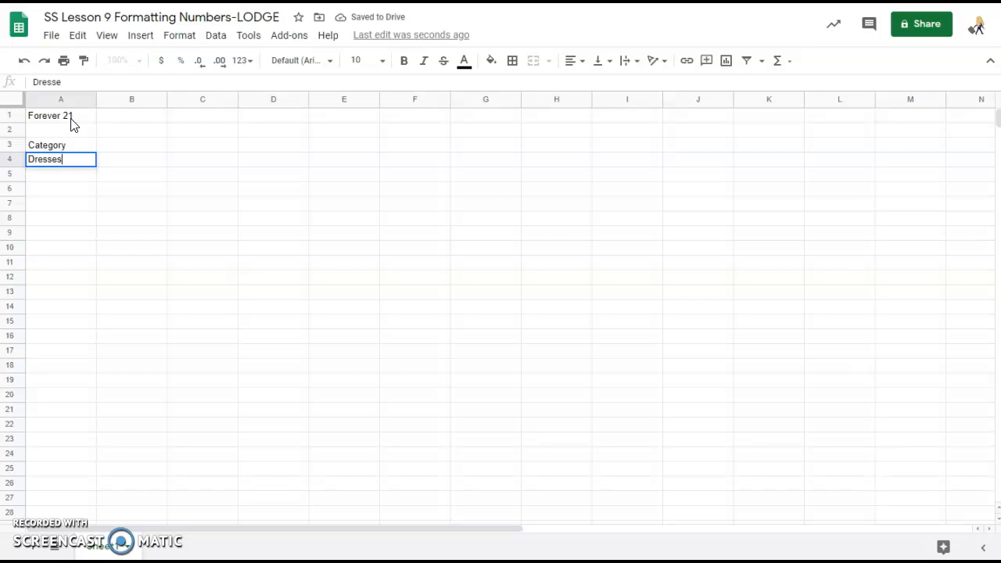
key("Return")
left_click(58, 159)
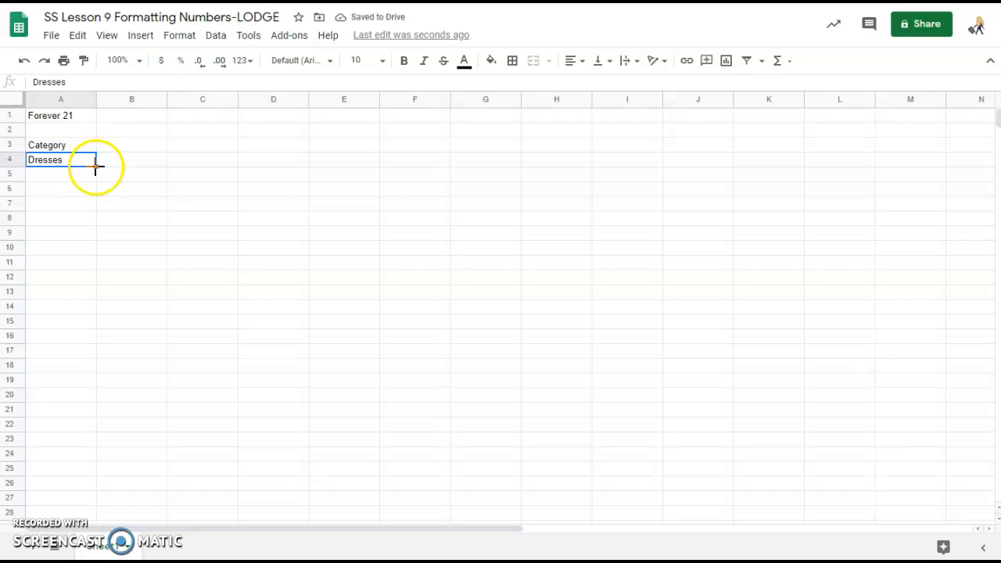
left_click_drag(97, 170, 93, 195)
Enter "Men's Hoodies" in cell A7 and fill it down to A8
left_click(80, 209)
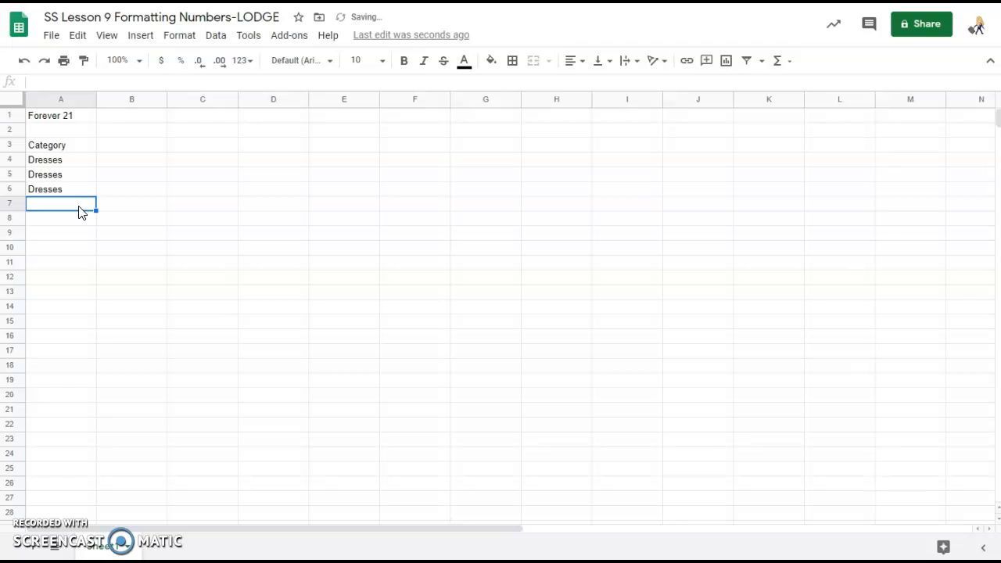
type("Men's Hoodies")
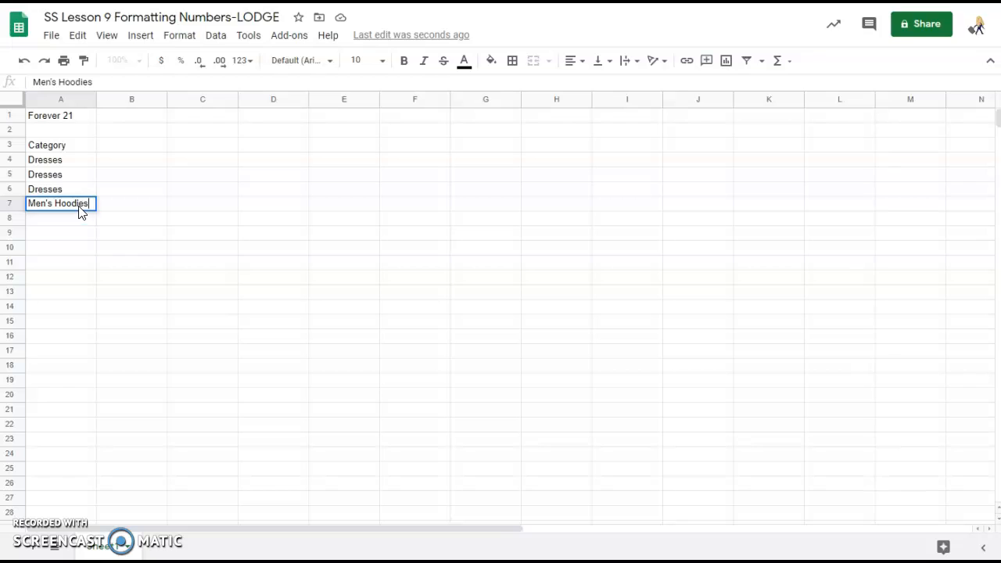
key("Return")
left_click(82, 209)
left_click_drag(97, 213, 96, 224)
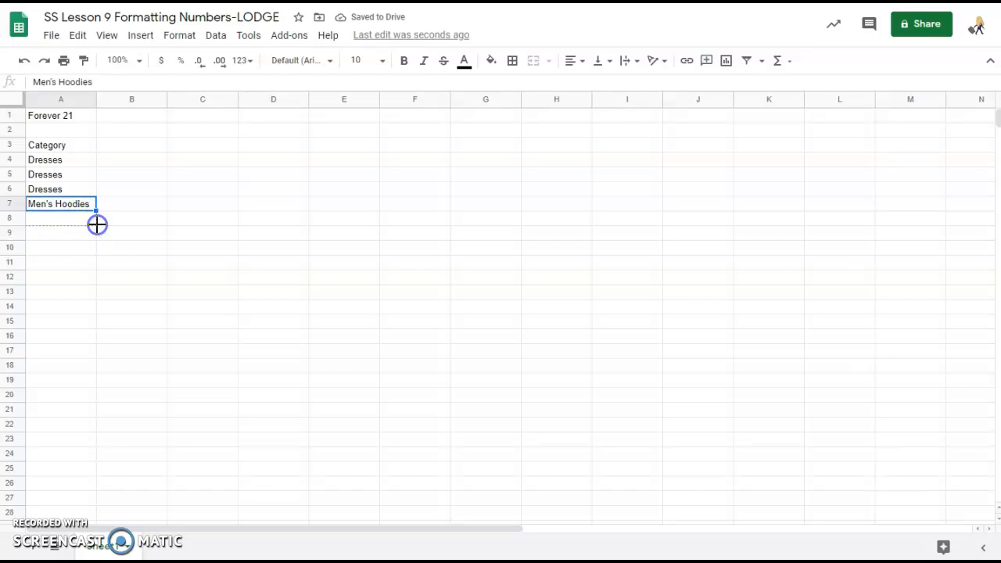
left_click(67, 241)
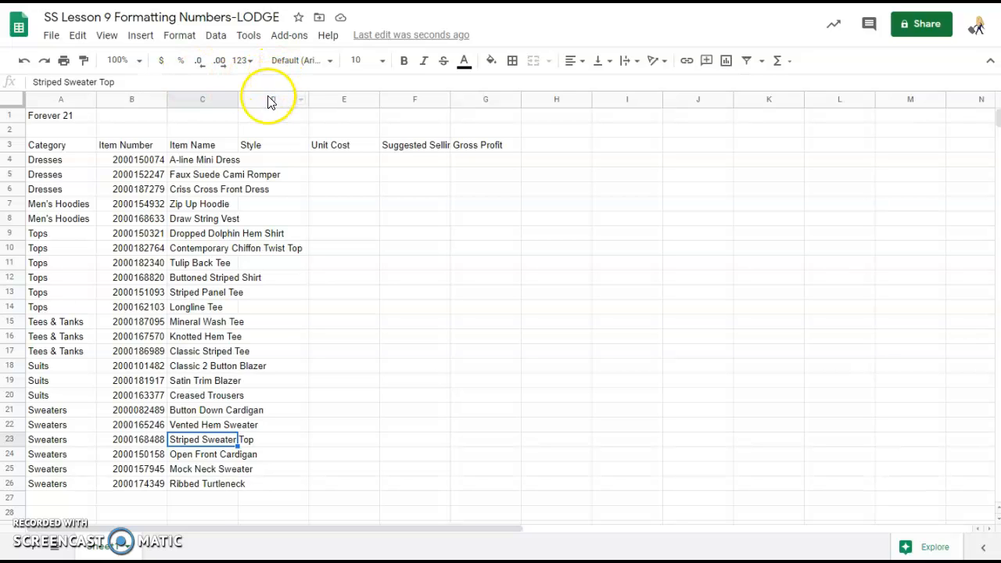
Enter the style "Polyster" for the A-line Mini Dress in D4 and fill it down to D5
left_click(262, 161)
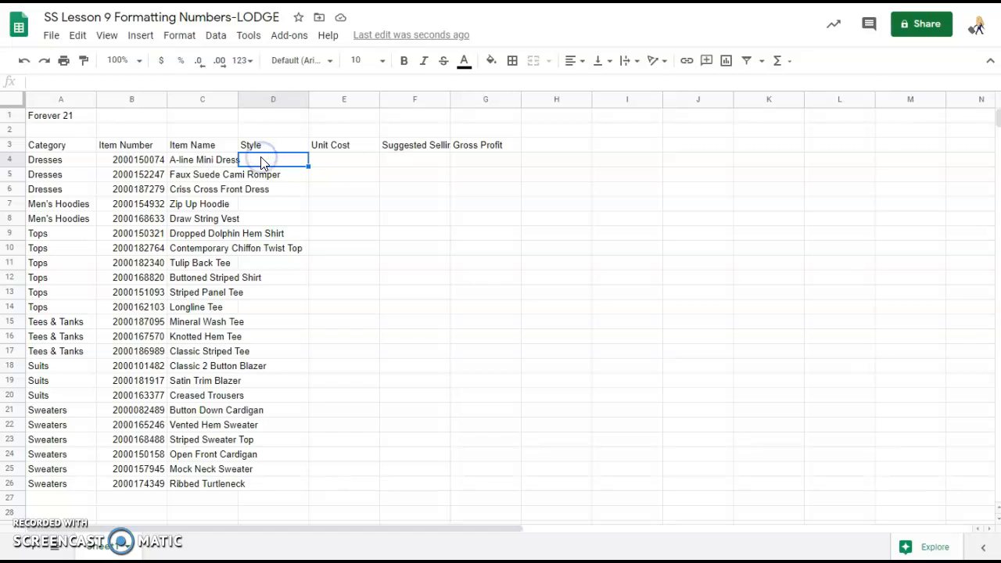
type("Polys")
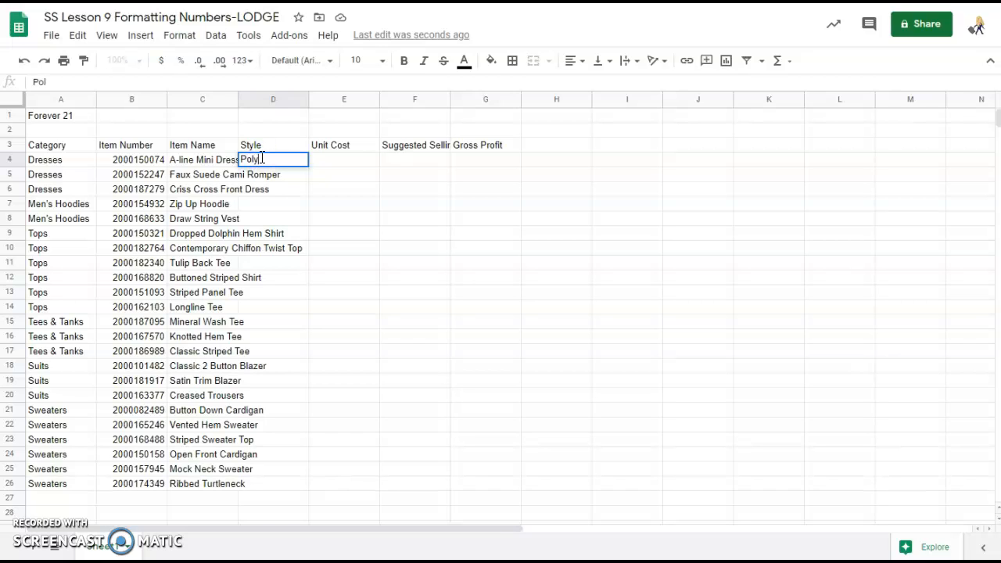
type("ter")
key("Return")
left_click(263, 161)
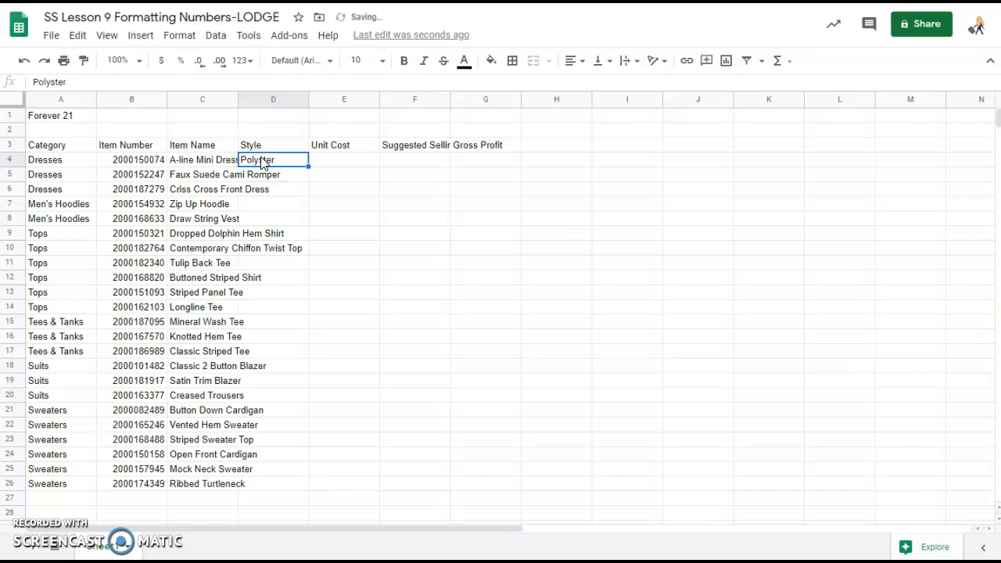
left_click_drag(308, 167, 307, 177)
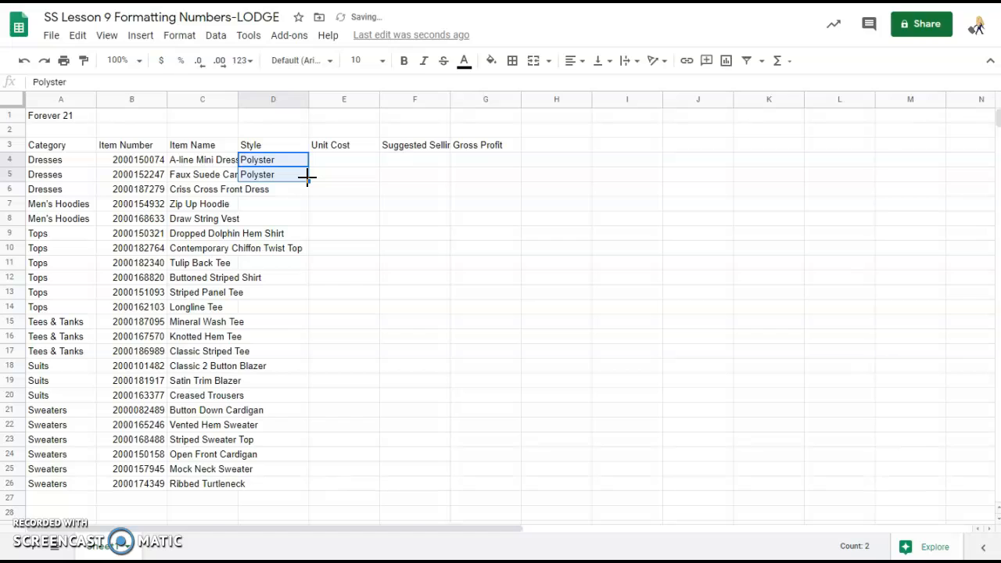
Copy the style from D4 into the Longline Tee's Style cell, D14
left_click(268, 161)
key("ctrl+c")
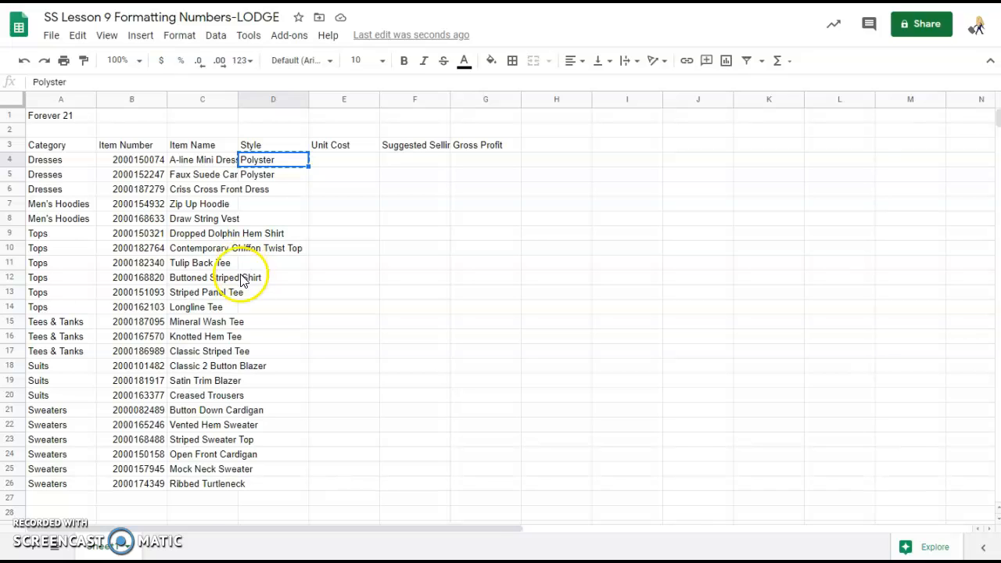
left_click(264, 311)
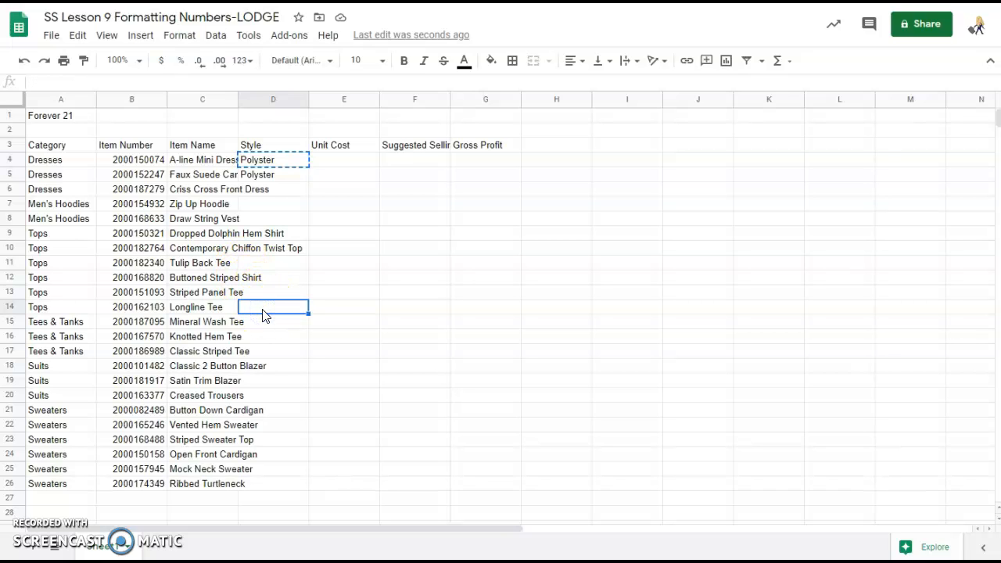
key("ctrl+v")
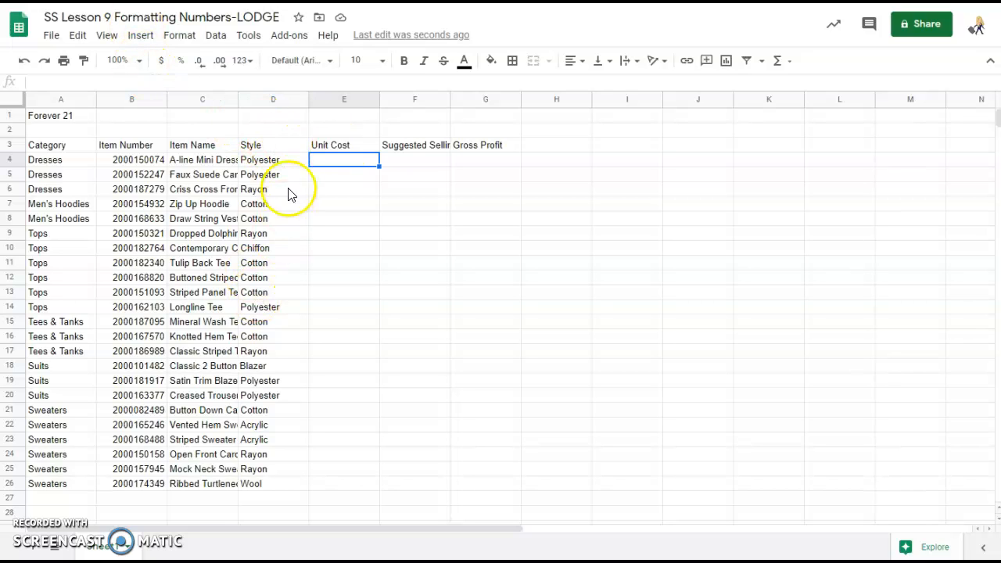
Enter the unit costs 6.45 in E4 and 14.95 in E5 for the first two dresses
type("6.45")
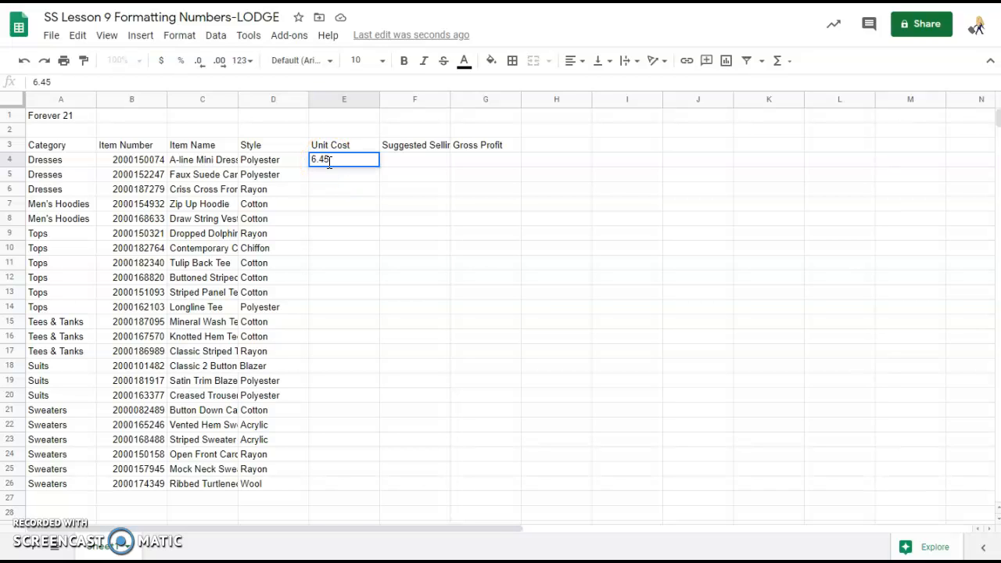
key("Return")
type("14")
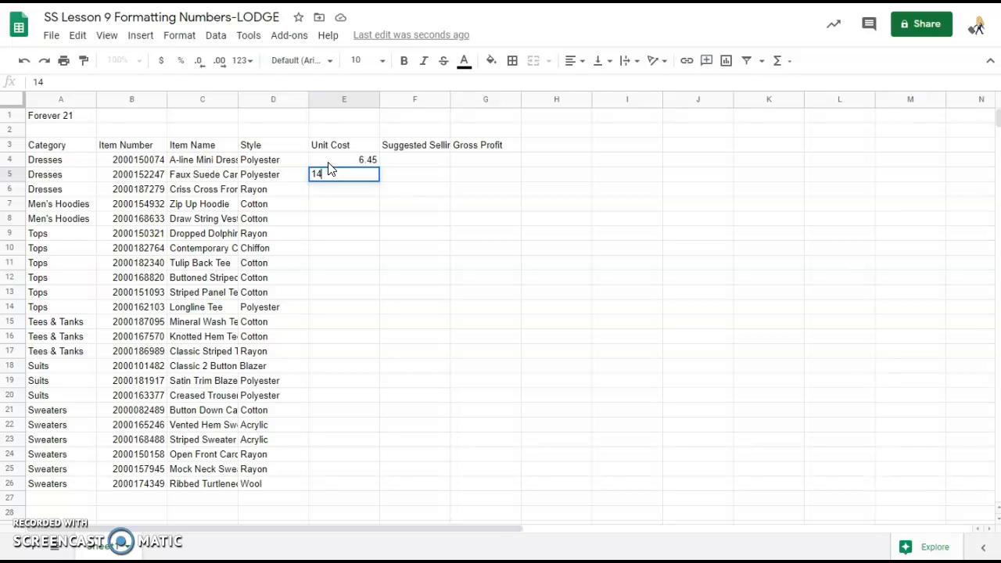
type(".95")
key("Return")
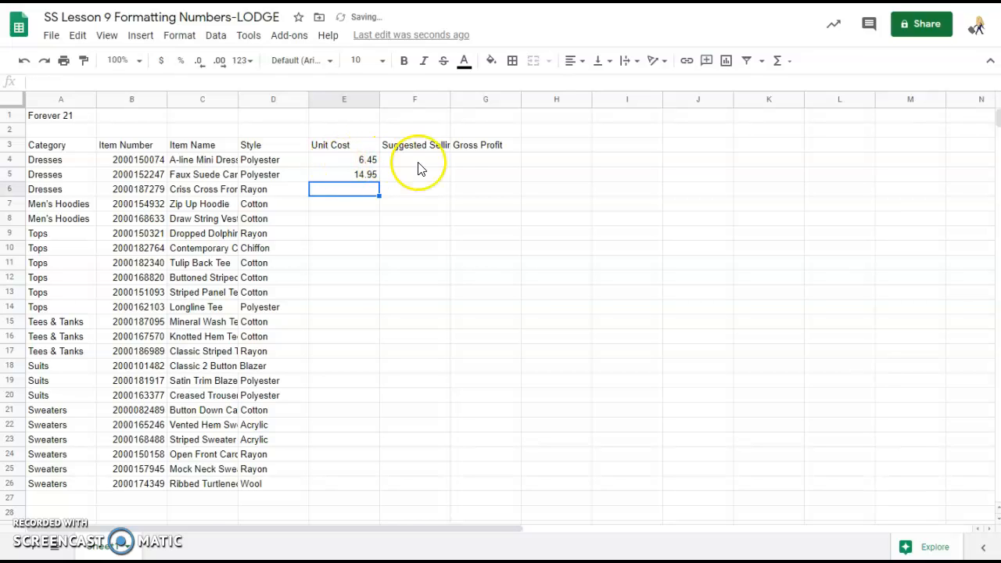
Enter the suggested selling prices 12.9 in F4 and 29.9 in F5 for the first two dresses
left_click(436, 160)
type("12.9")
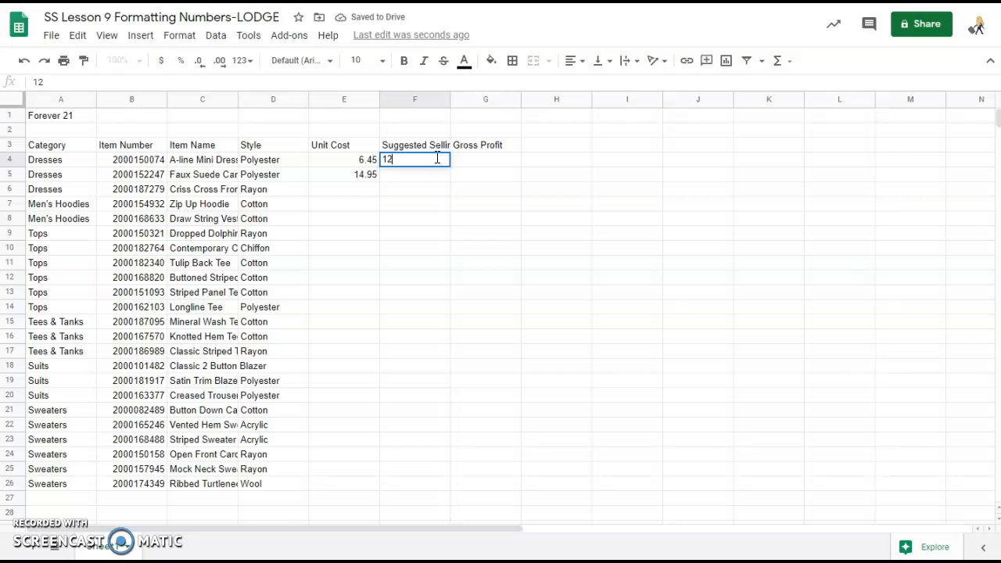
key("Return")
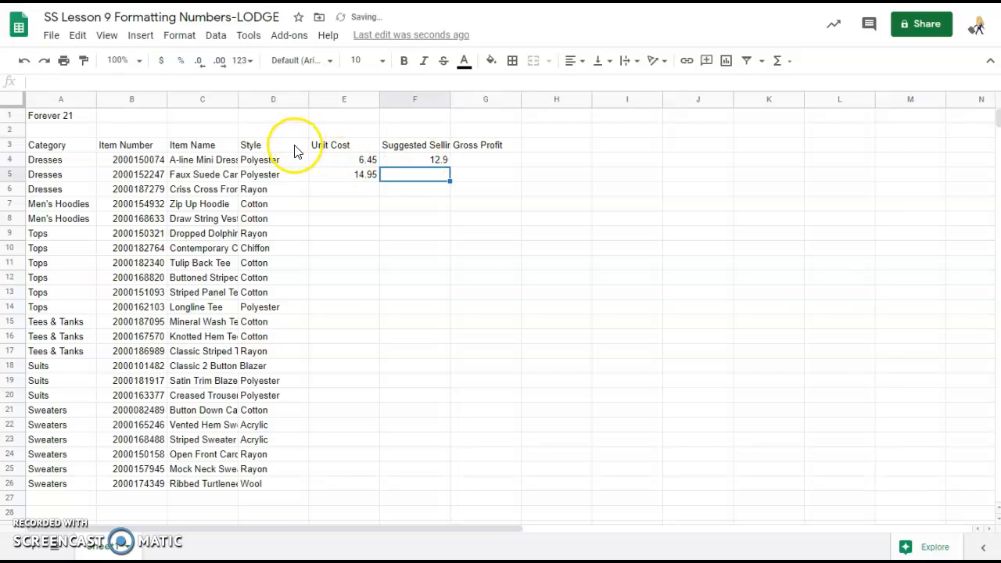
type("29.9")
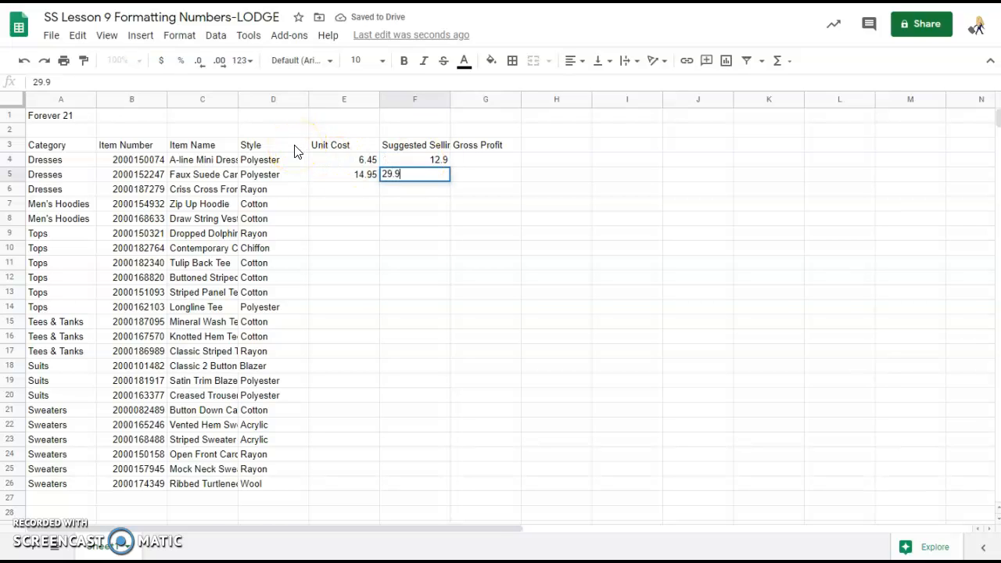
key("Return")
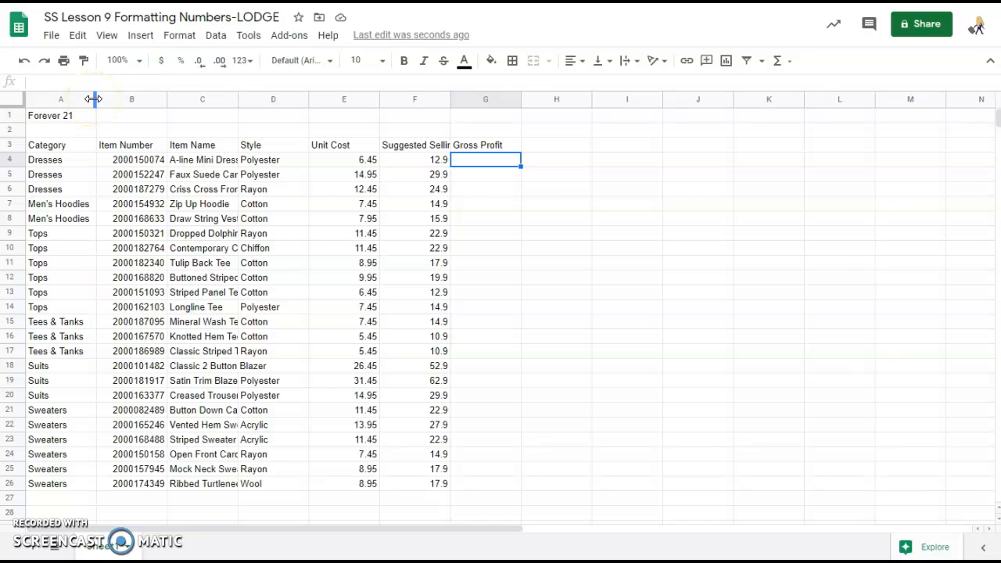
Fit the widths of columns A through G to their contents
left_click_drag(94, 98, 92, 99)
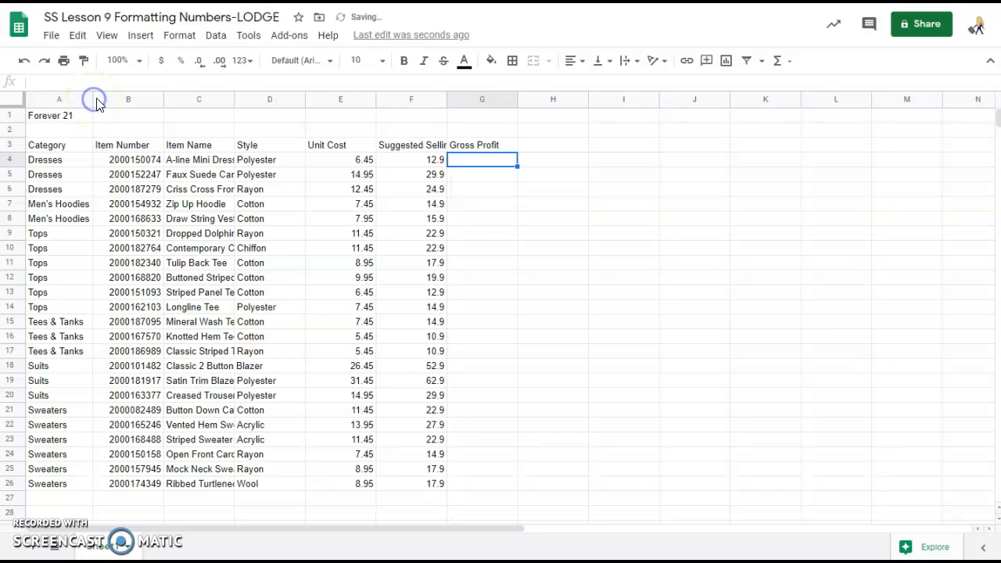
left_click_drag(161, 98, 153, 98)
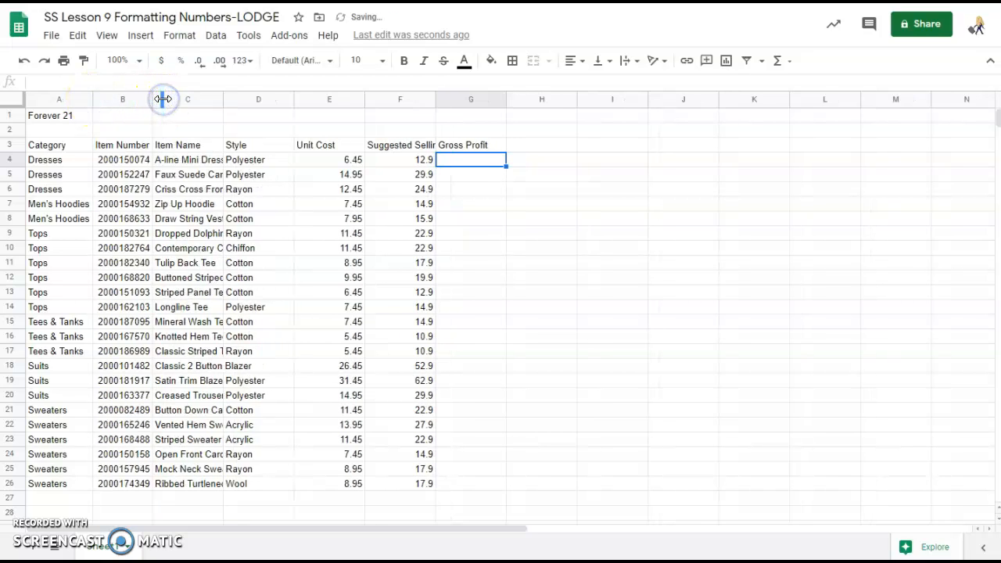
double_click(223, 99)
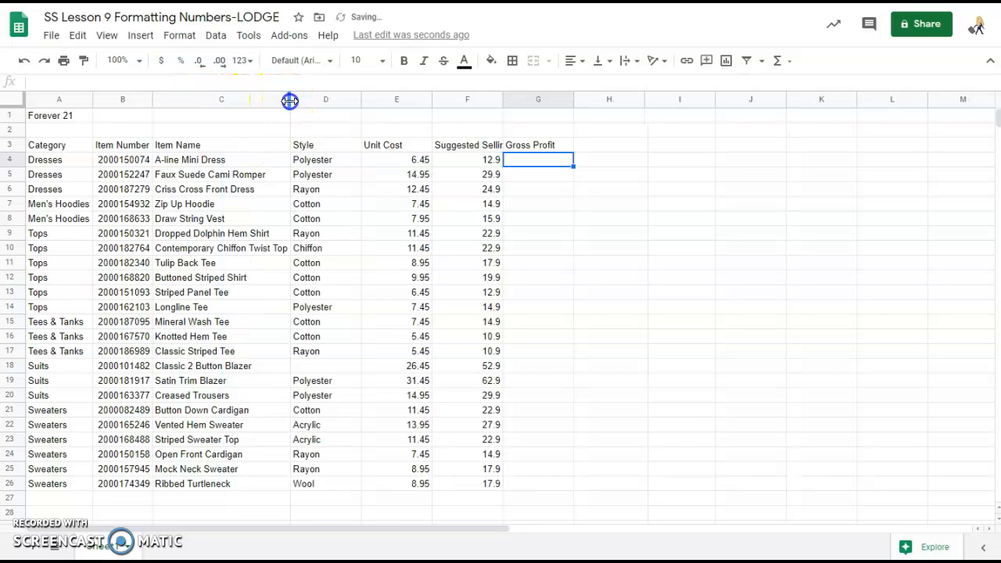
double_click(360, 100)
left_click(407, 98)
double_click(407, 99)
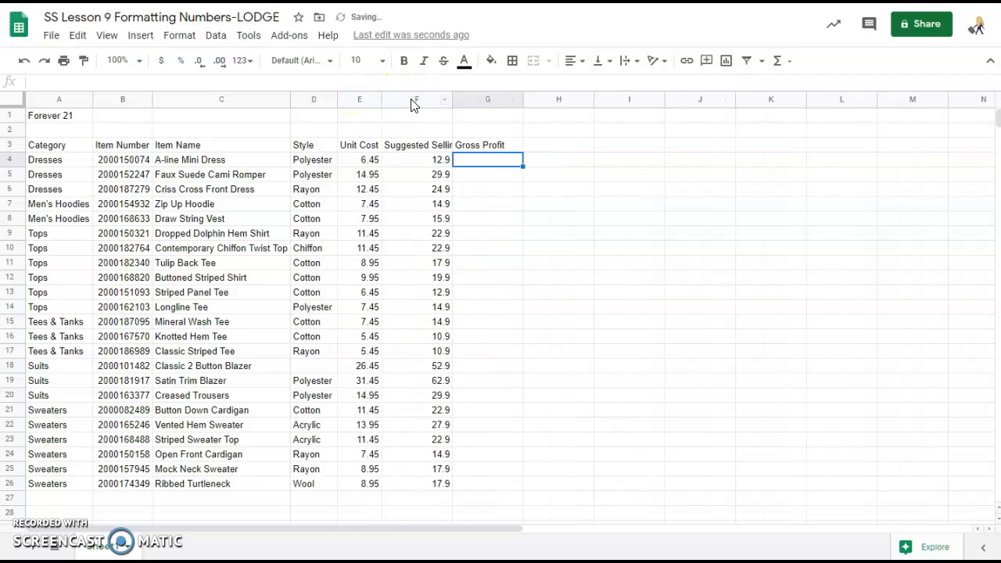
double_click(453, 100)
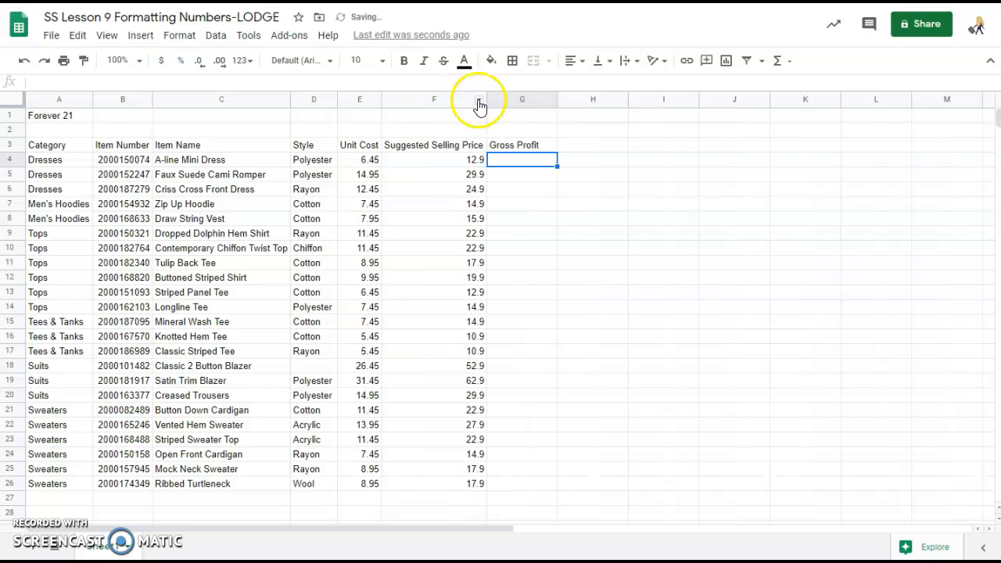
double_click(557, 100)
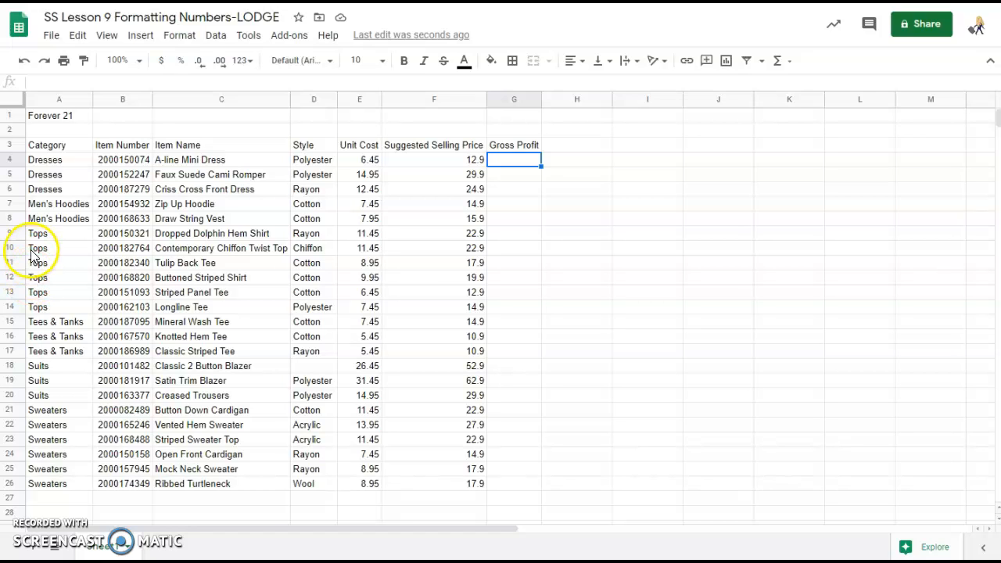
Set the font size of the "Forever 21" title in A1 to 21
left_click(45, 117)
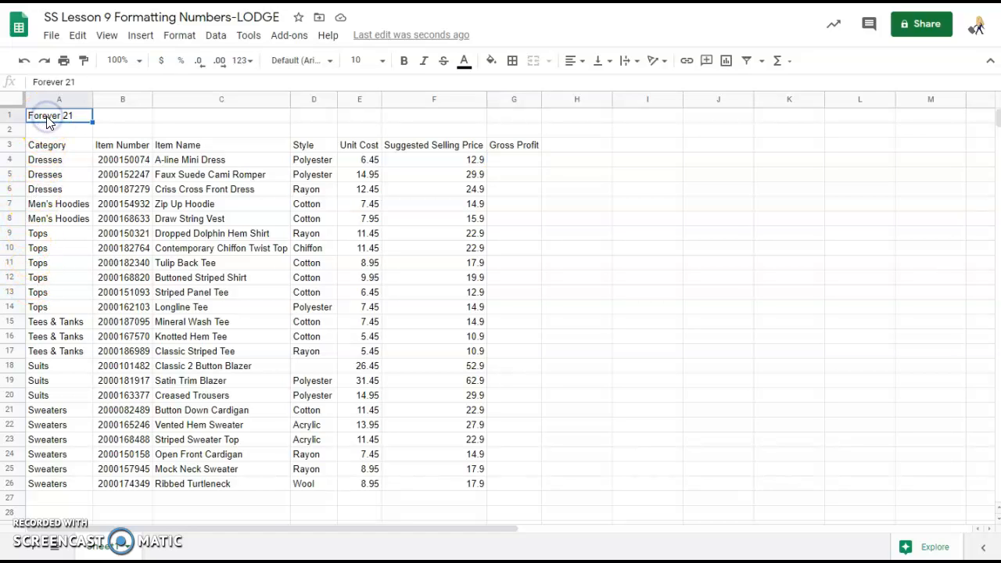
left_click(381, 61)
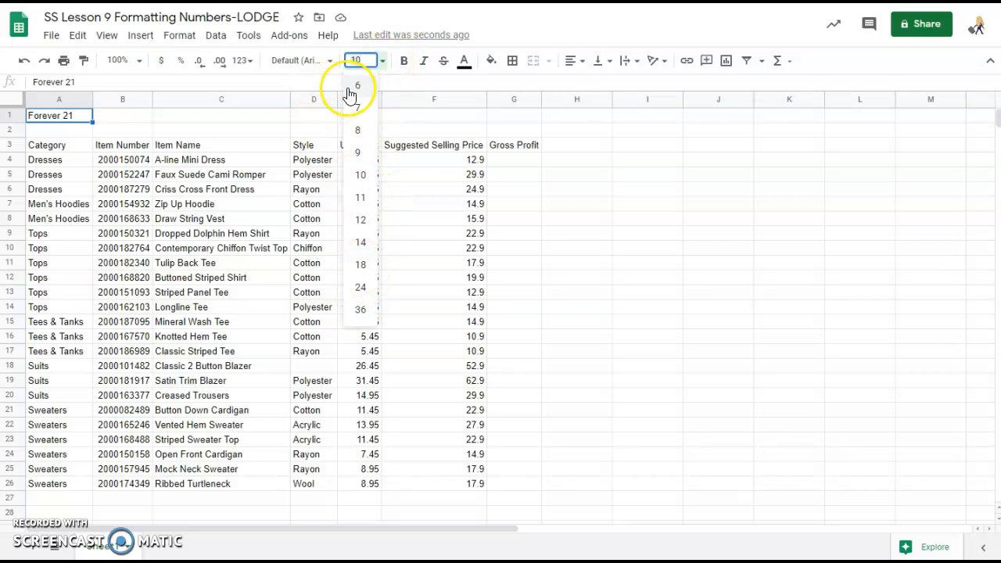
type("21")
key("Return")
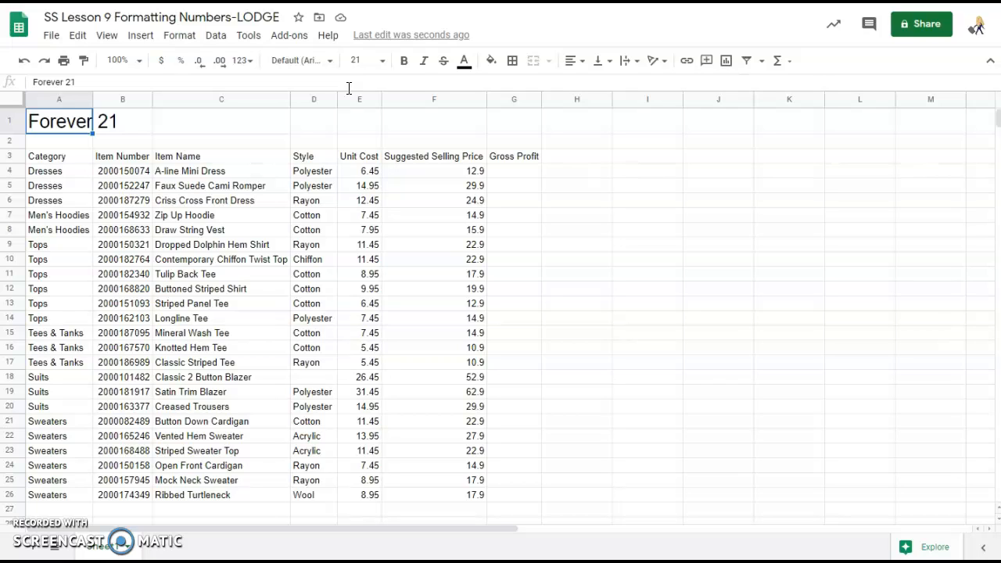
Merge all cells from A1 to G1 and center the "Forever 21" title horizontally
key("shift+Right")
key("shift+Right")
key("shift+Right")
key("shift+Right")
key("shift+Right")
key("shift+Right")
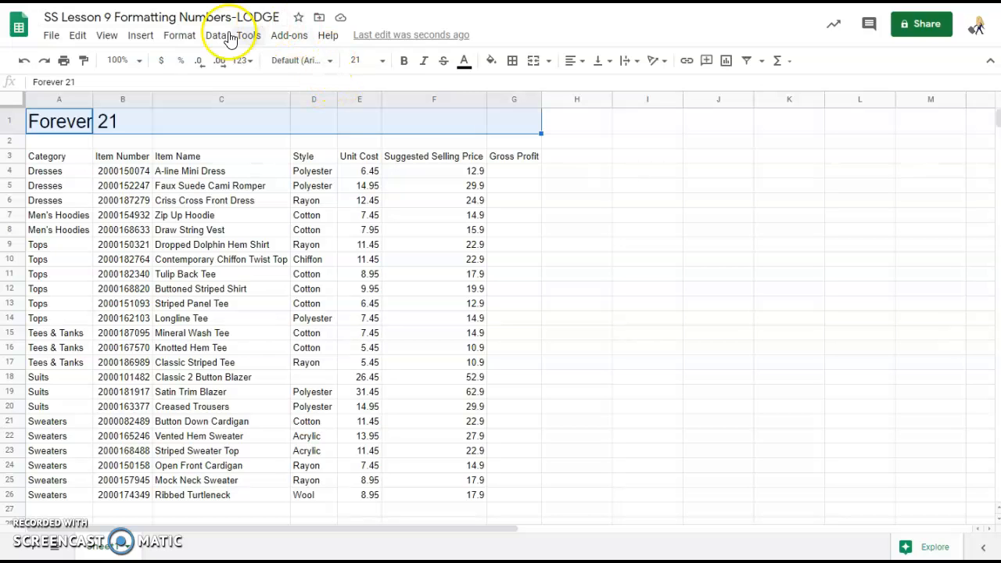
left_click(185, 37)
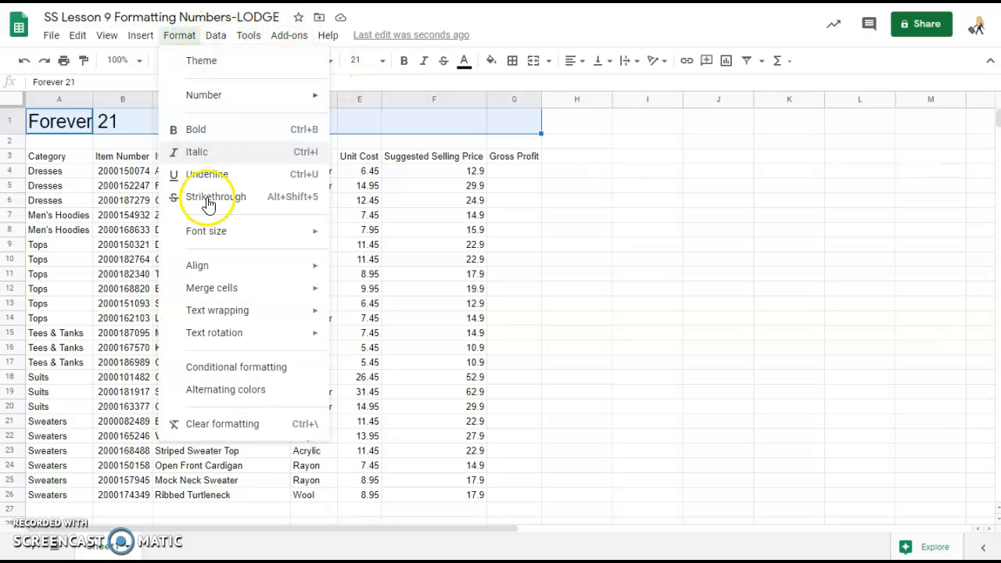
mouse_move(211, 295)
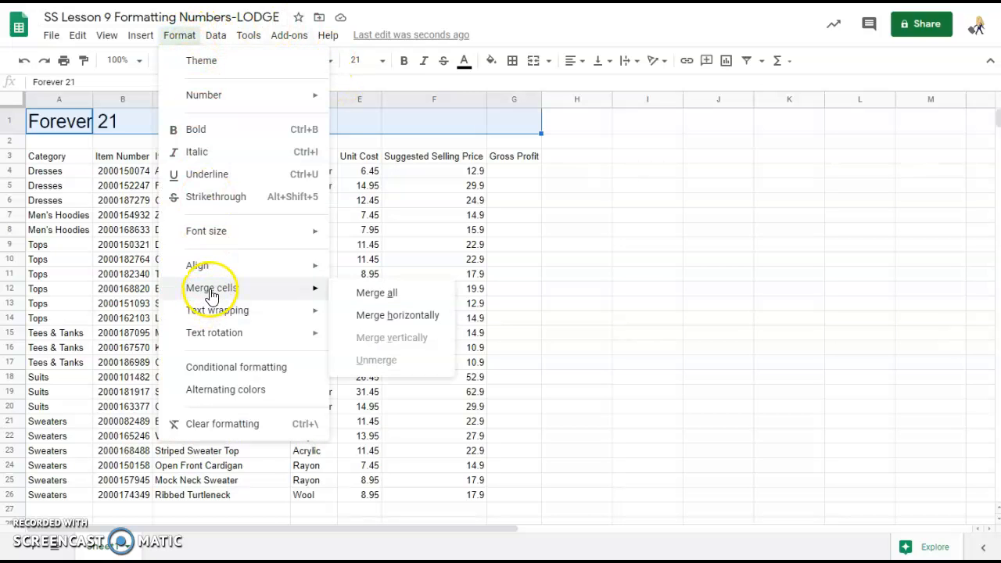
left_click(379, 295)
left_click(572, 61)
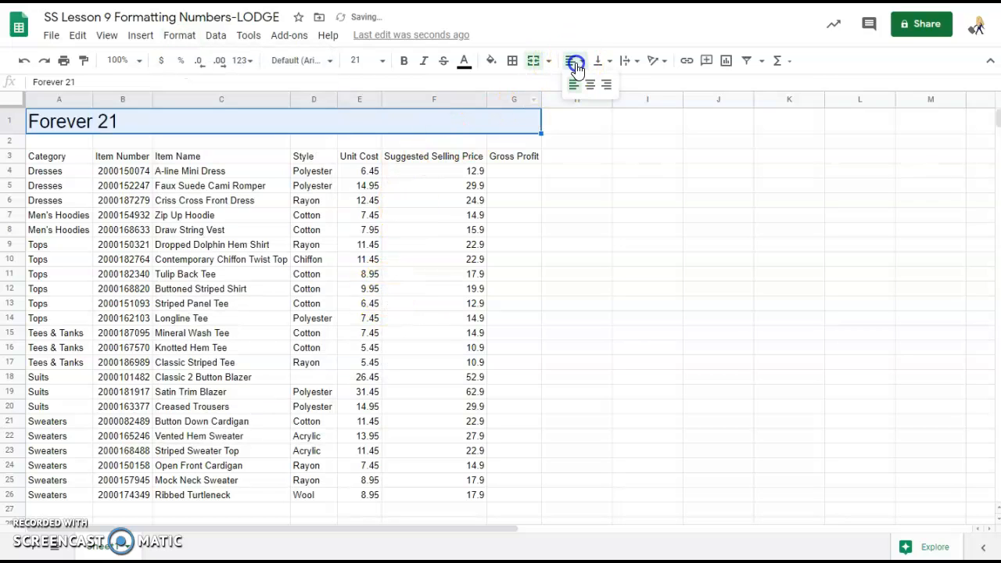
left_click(592, 85)
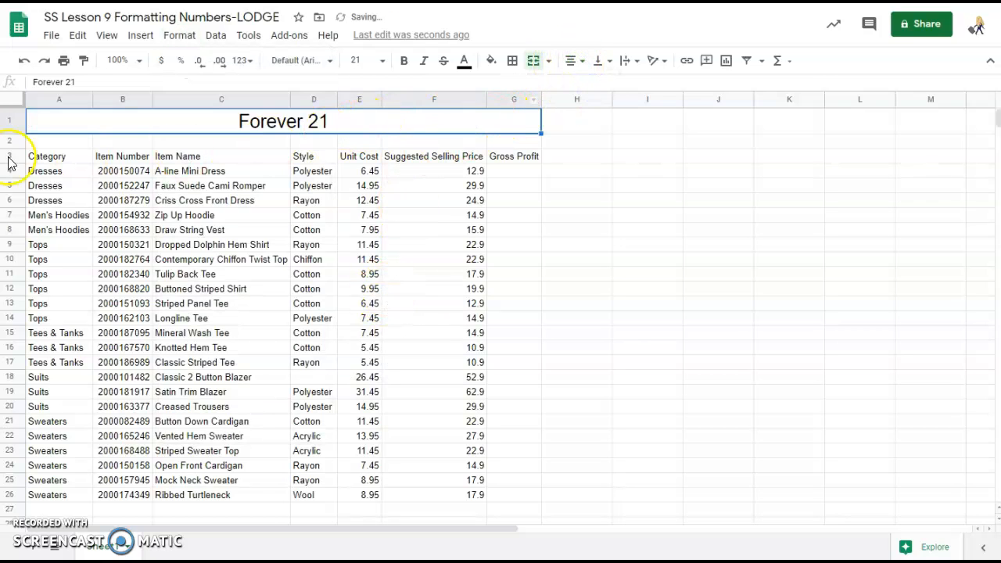
Make the column headings in A3 through G3 bold
left_click(34, 159)
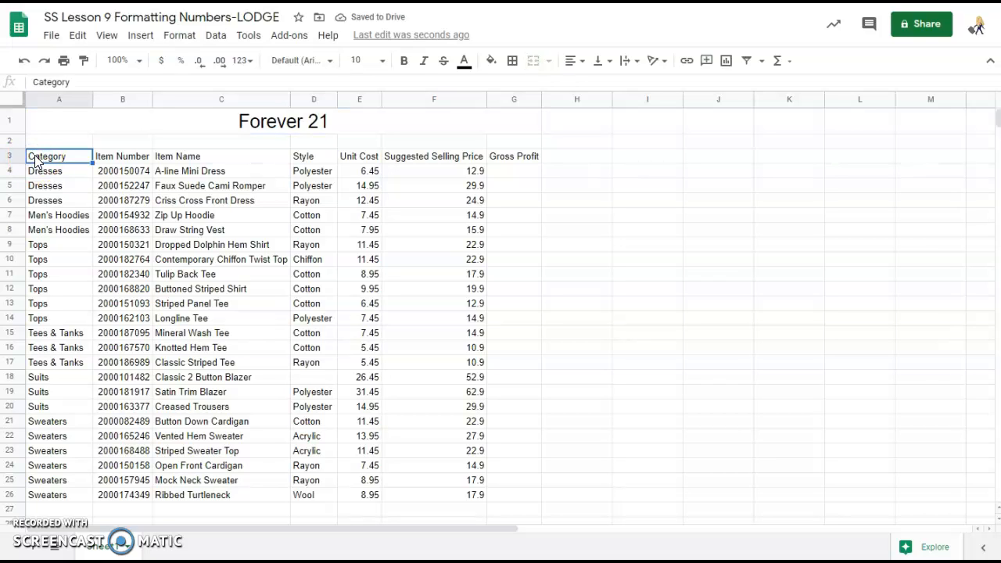
left_click(34, 160)
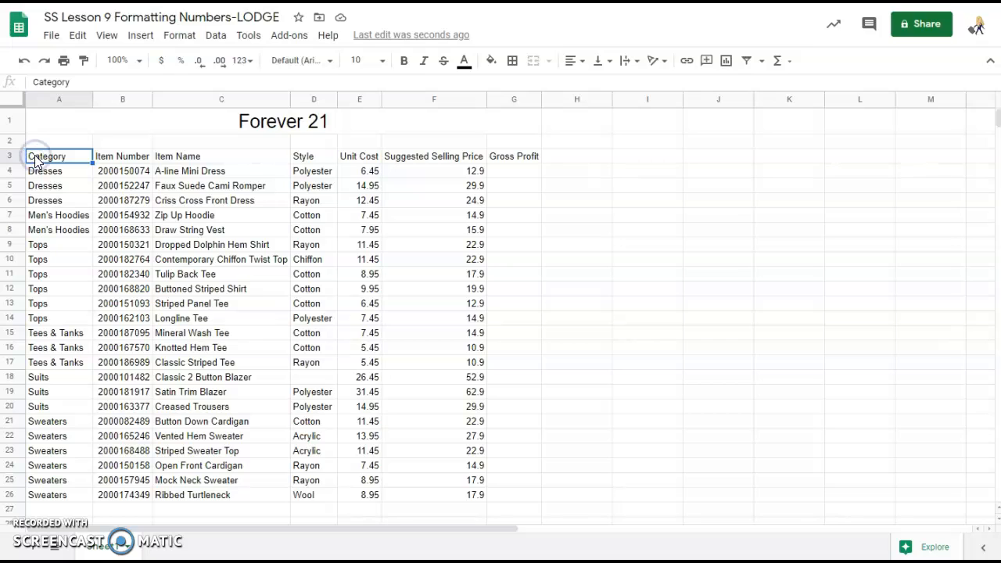
key("shift+Right")
key("shift+Right")
key("shift+Right")
key("shift+Right")
key("shift+Right")
key("shift+Right")
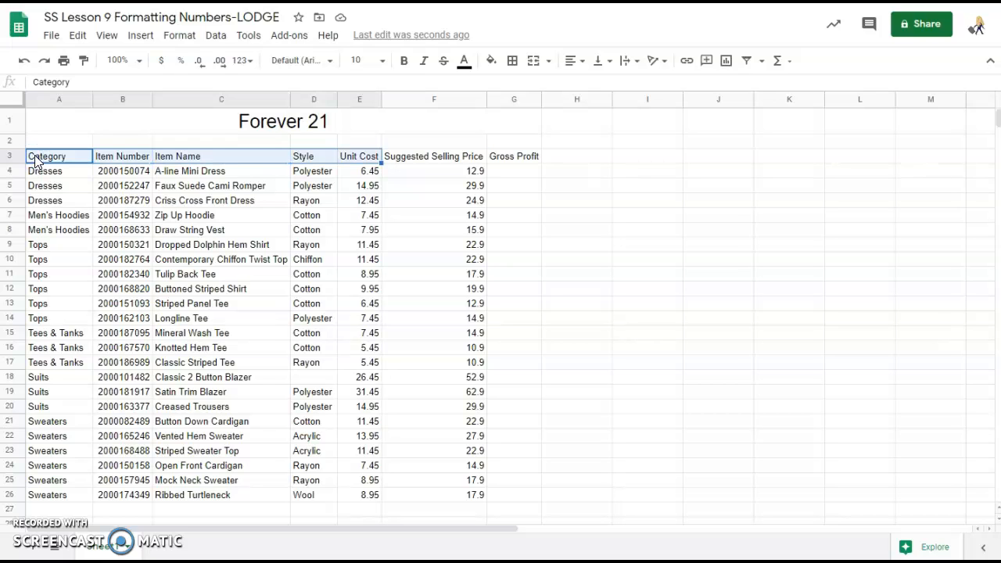
left_click(404, 61)
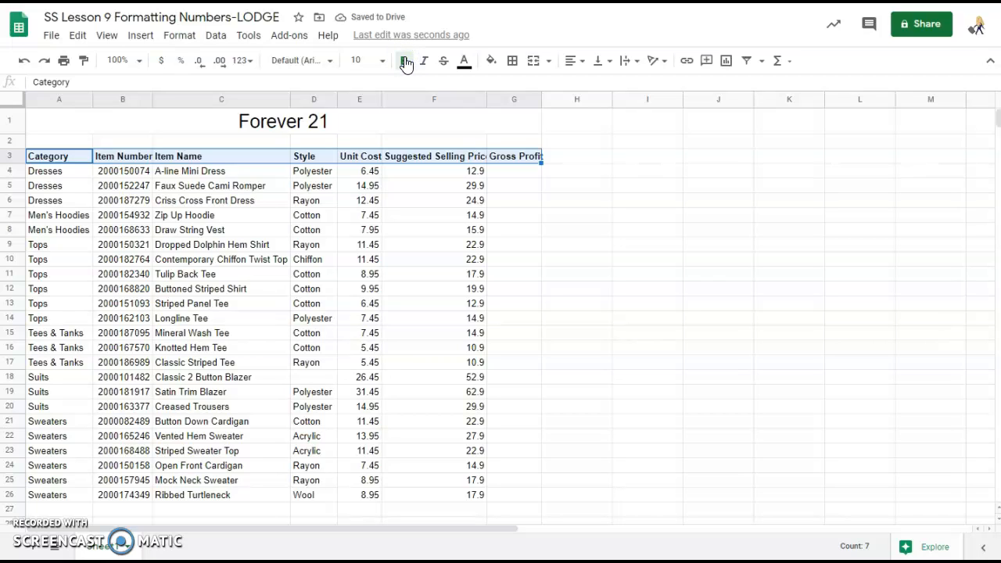
Add a thick black bottom border to the heading cells A3 through G3
left_click(47, 157)
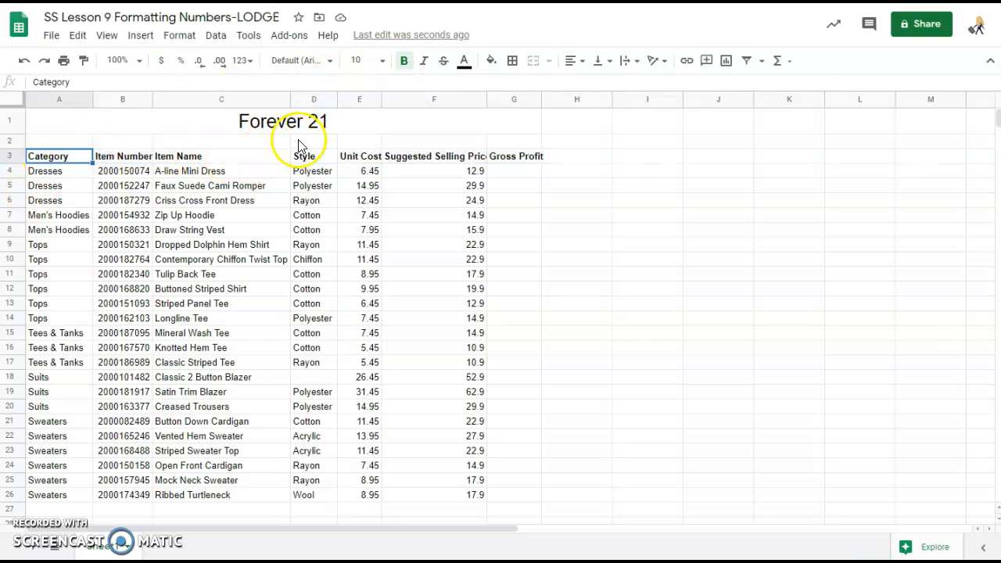
left_click(503, 157, "shift")
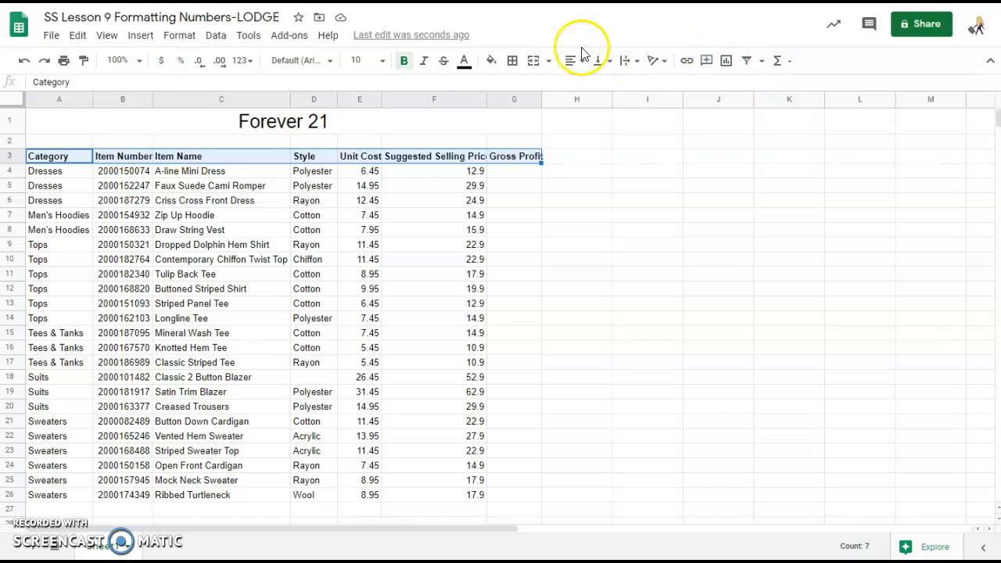
left_click(513, 63)
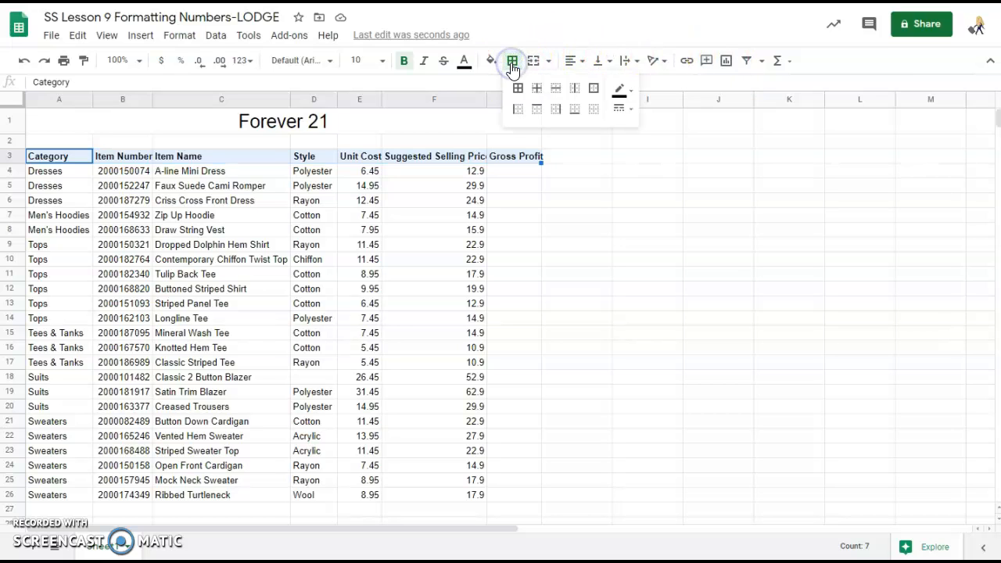
left_click(575, 110)
left_click(623, 95)
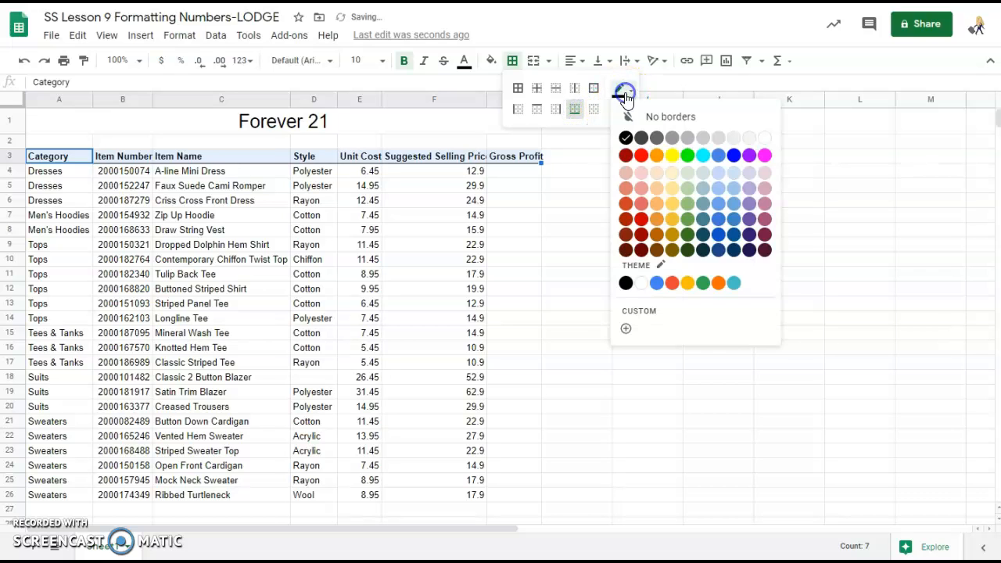
left_click(623, 97)
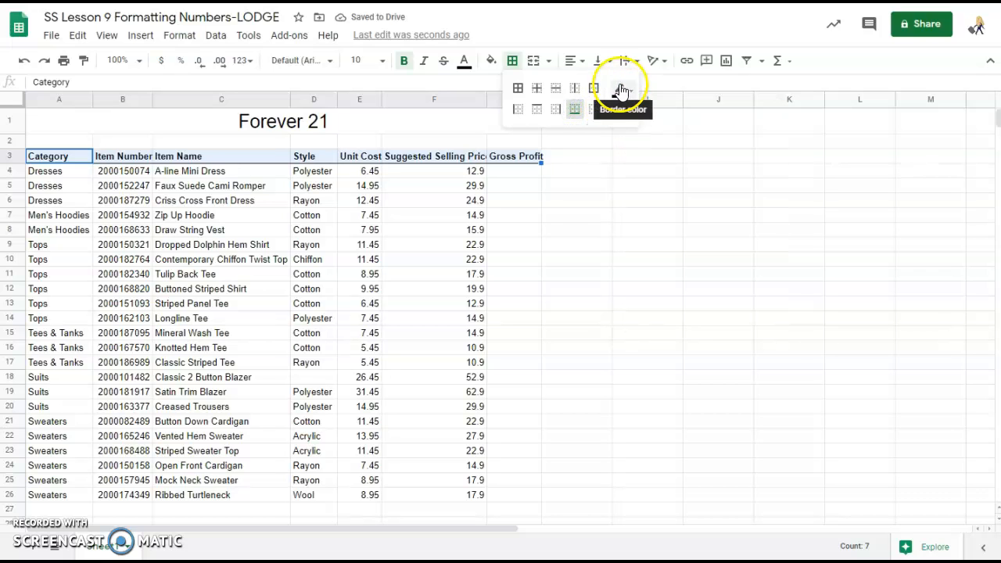
left_click(621, 115)
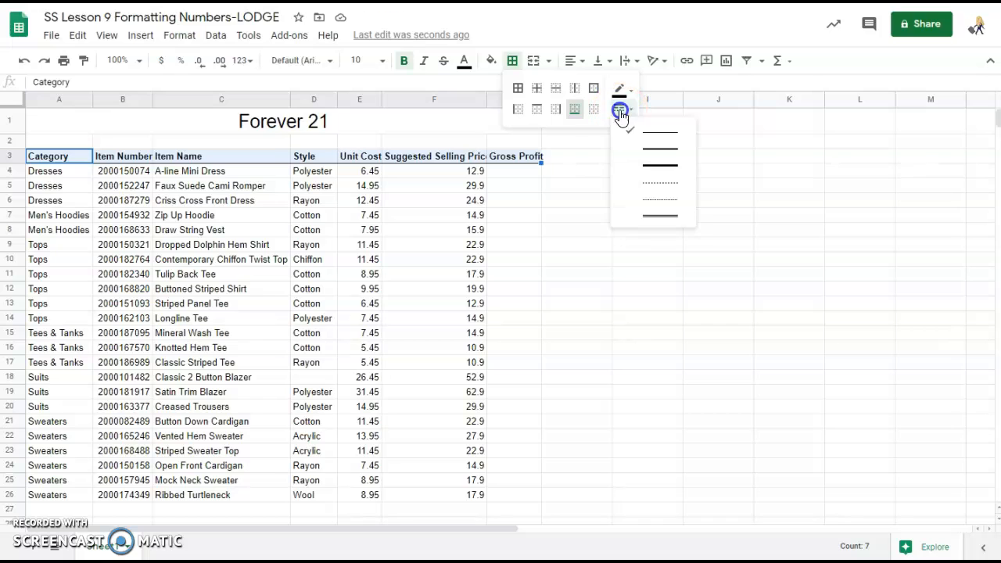
left_click(657, 165)
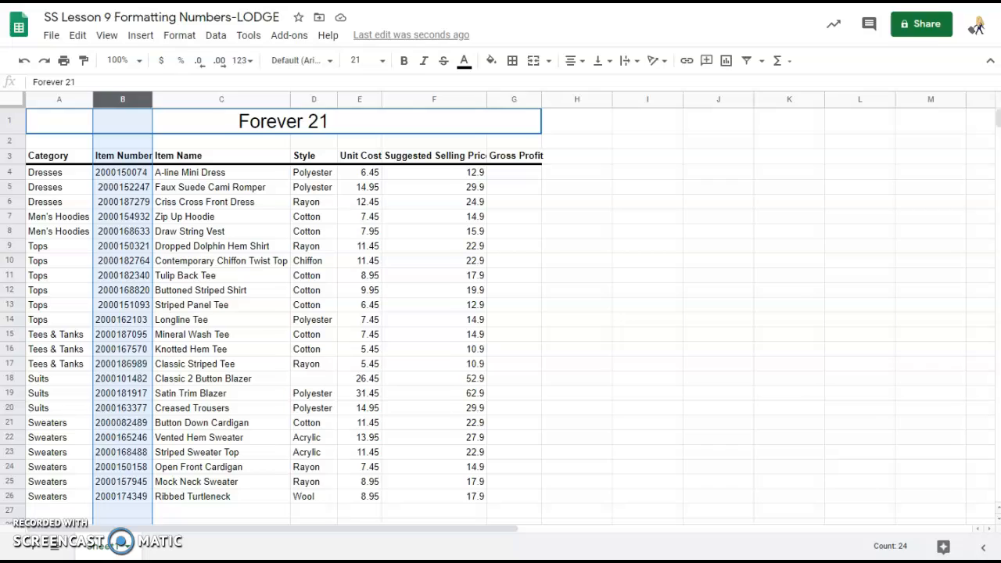
Format the Item Number values in column B as plain text
left_click(125, 121)
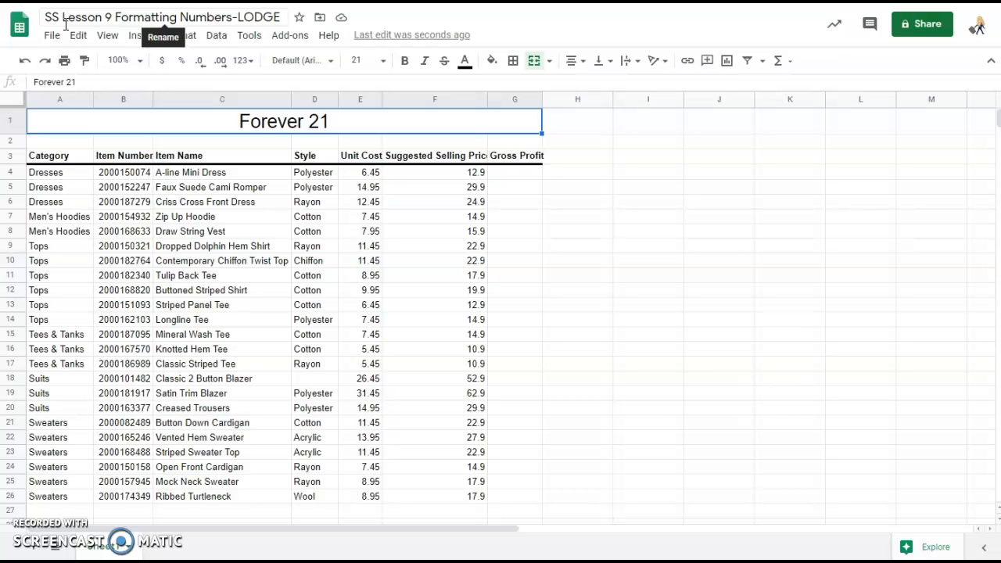
left_click(110, 101)
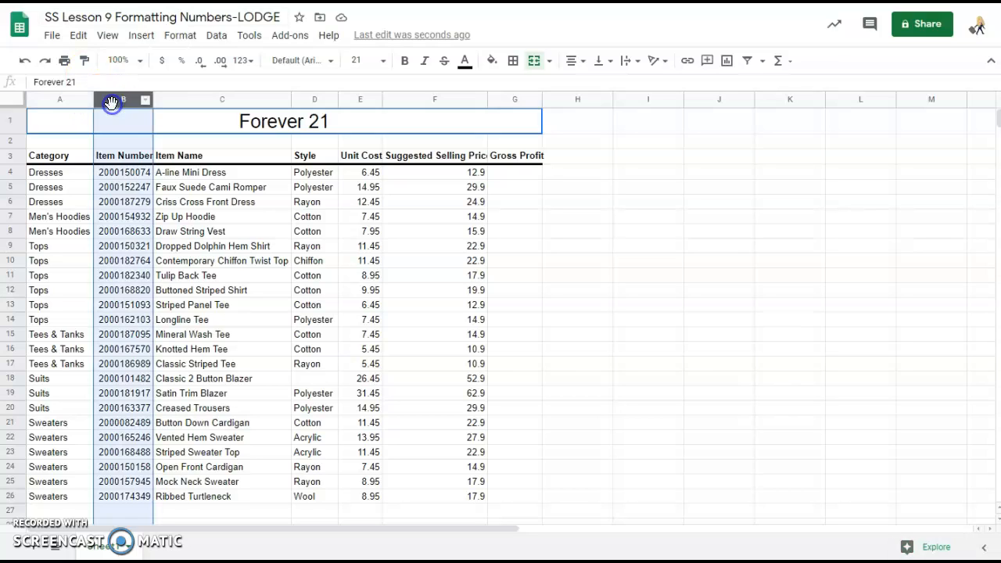
left_click(180, 36)
mouse_move(180, 97)
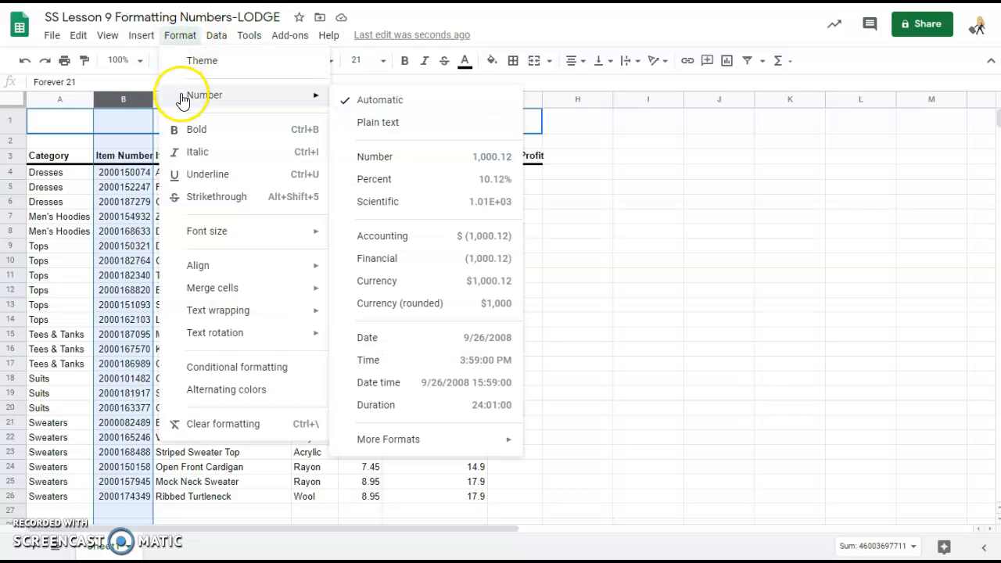
left_click(403, 126)
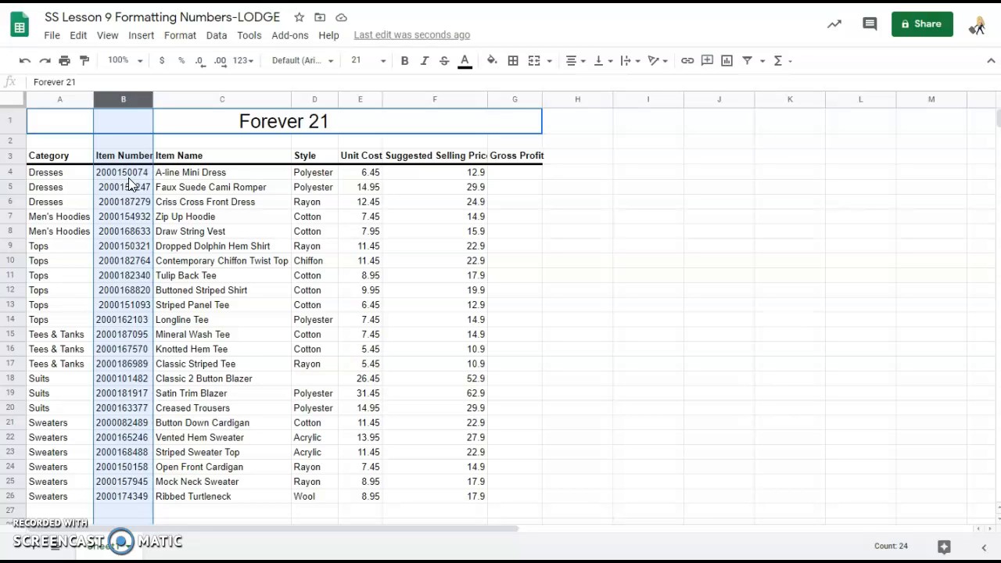
Center the contents of the Style column D horizontally
left_click(319, 100)
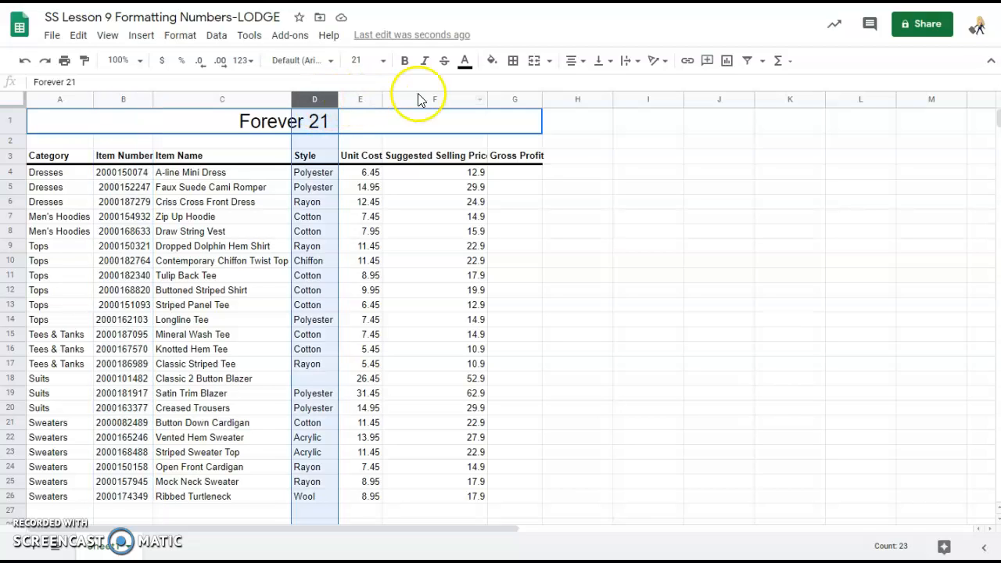
left_click(572, 67)
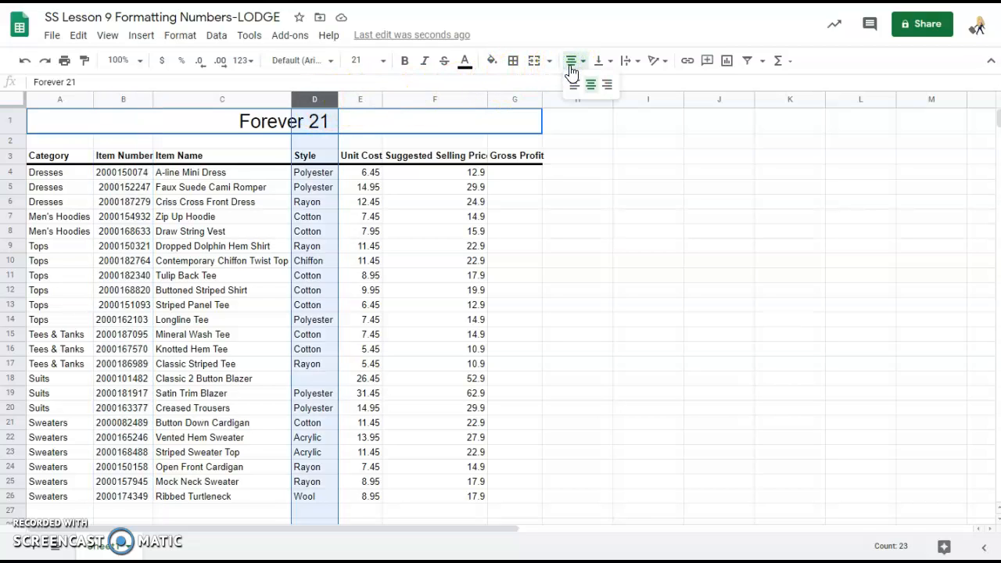
left_click(590, 84)
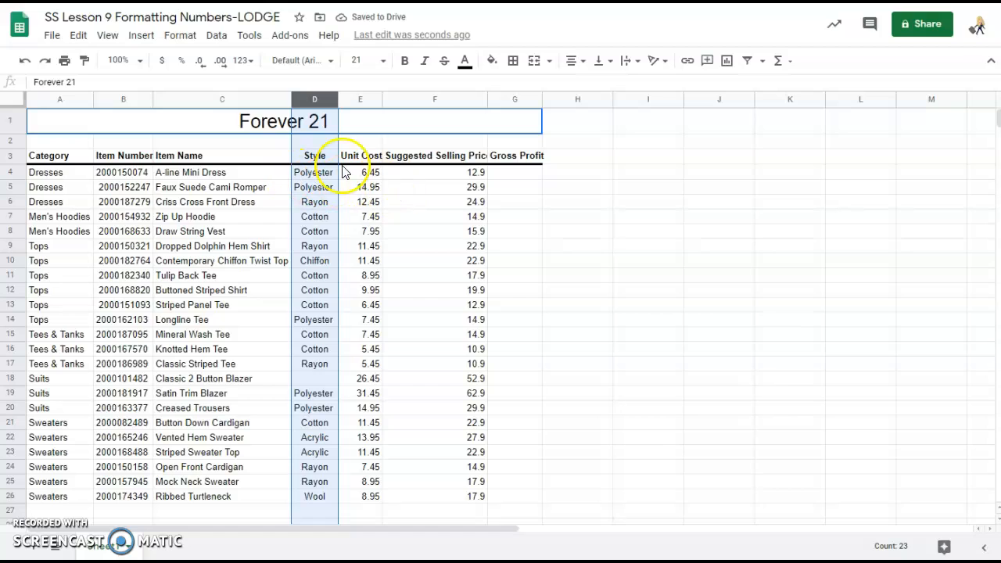
Copy the unit costs in E4 through E26 into the Gross Profit column starting at G4
left_click(371, 173)
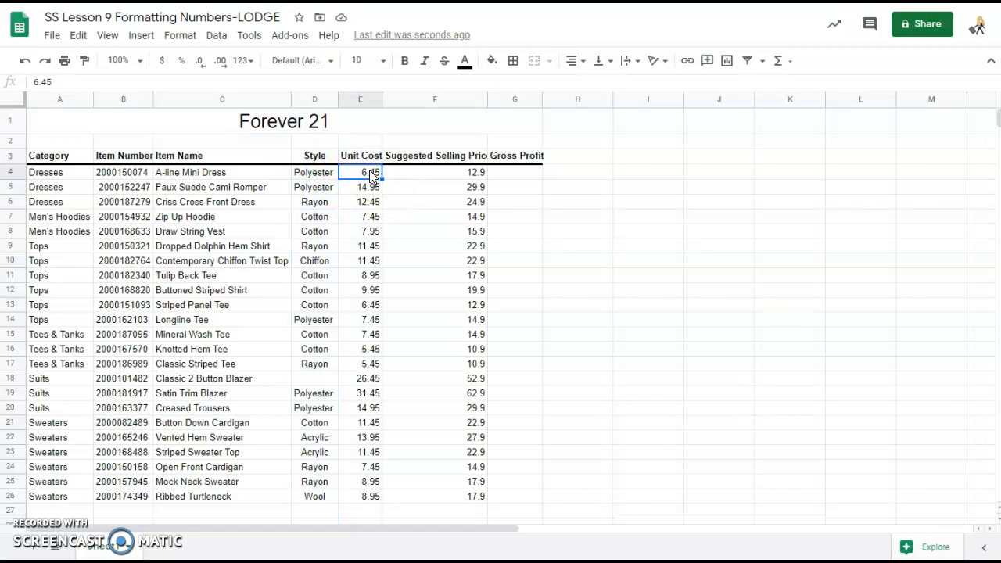
left_click(365, 498, "shift")
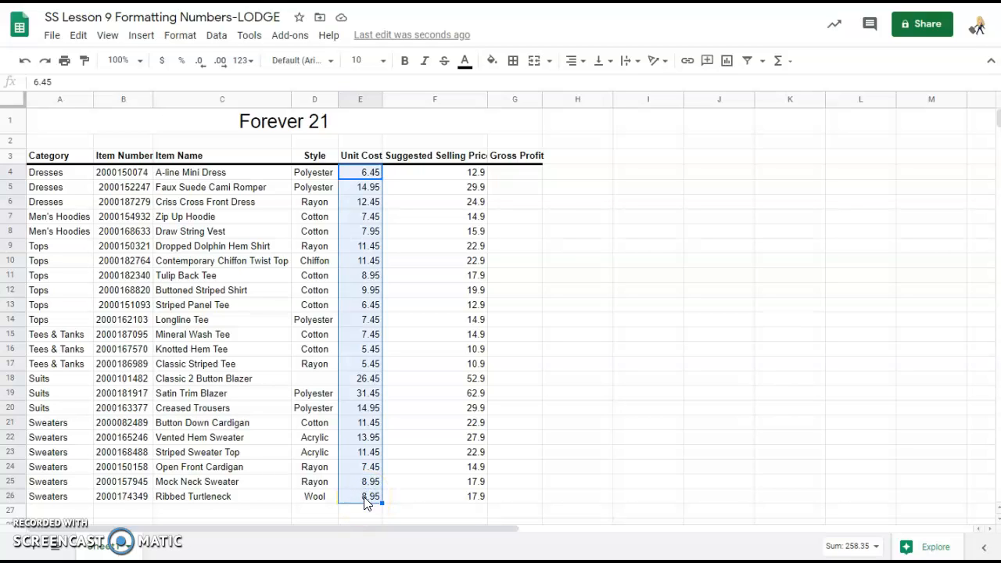
key("ctrl+c")
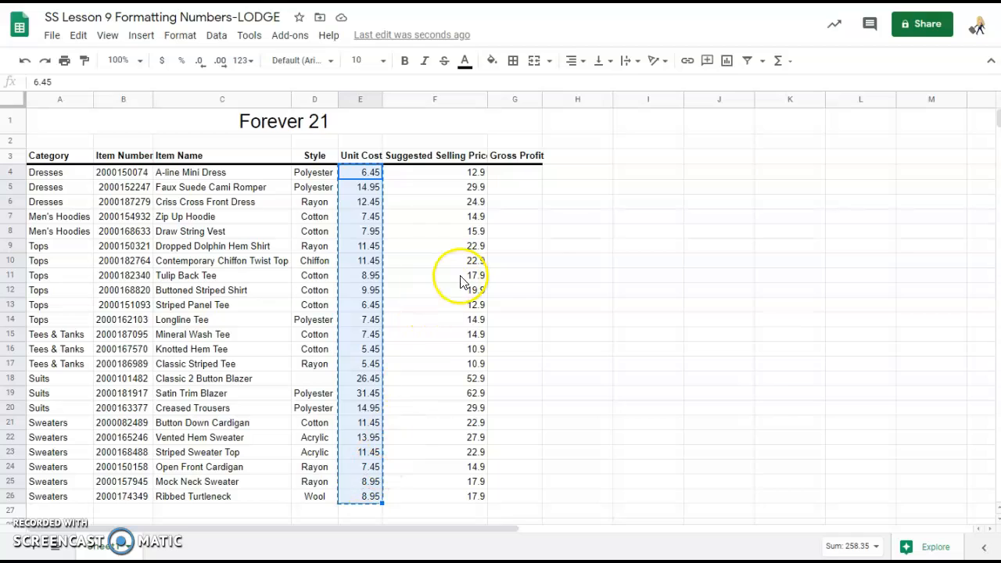
left_click(504, 179)
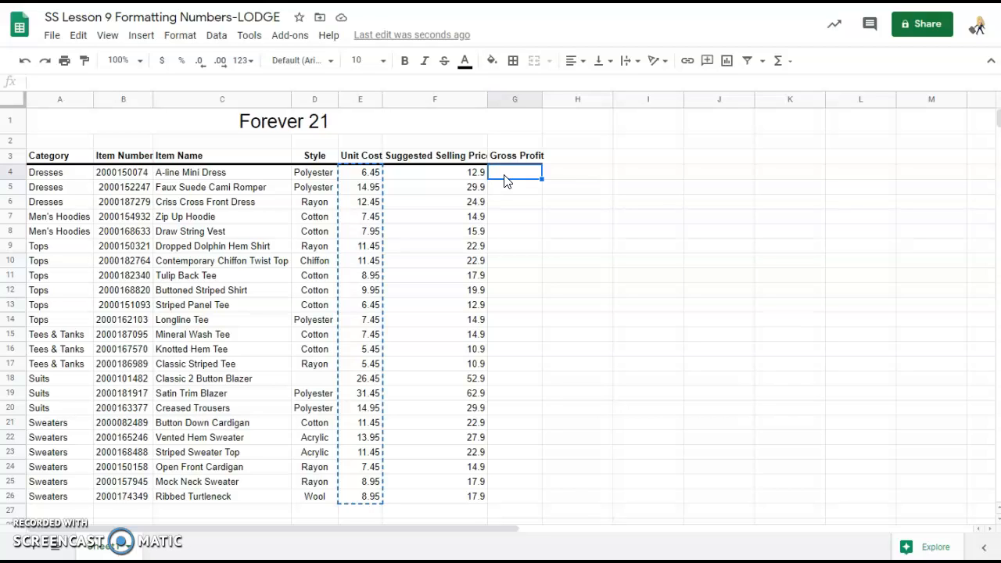
key("ctrl+v")
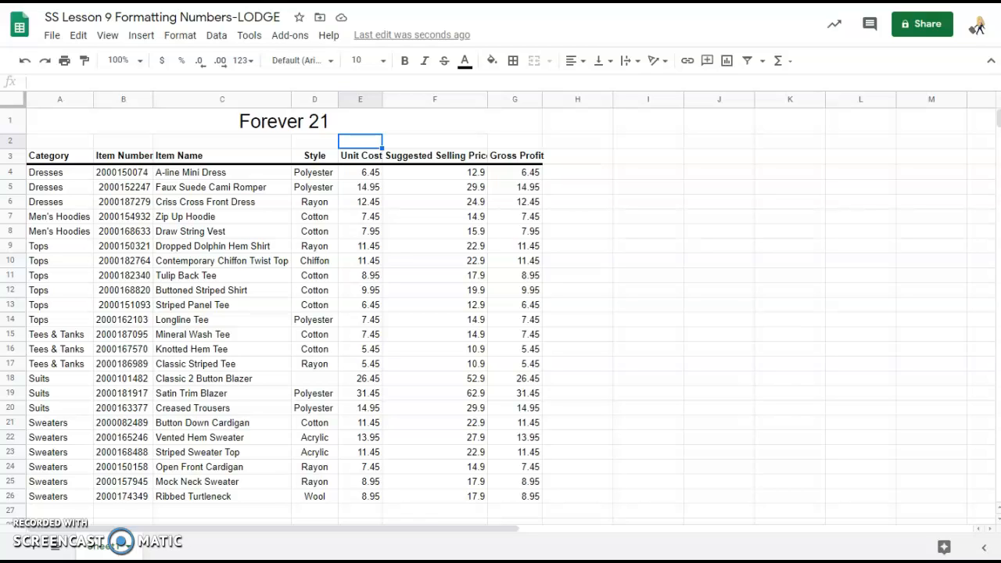
Format the Unit Cost and Suggested Selling Price columns E and F as Number with no decimal places
left_click(363, 99)
left_click(409, 101, "shift")
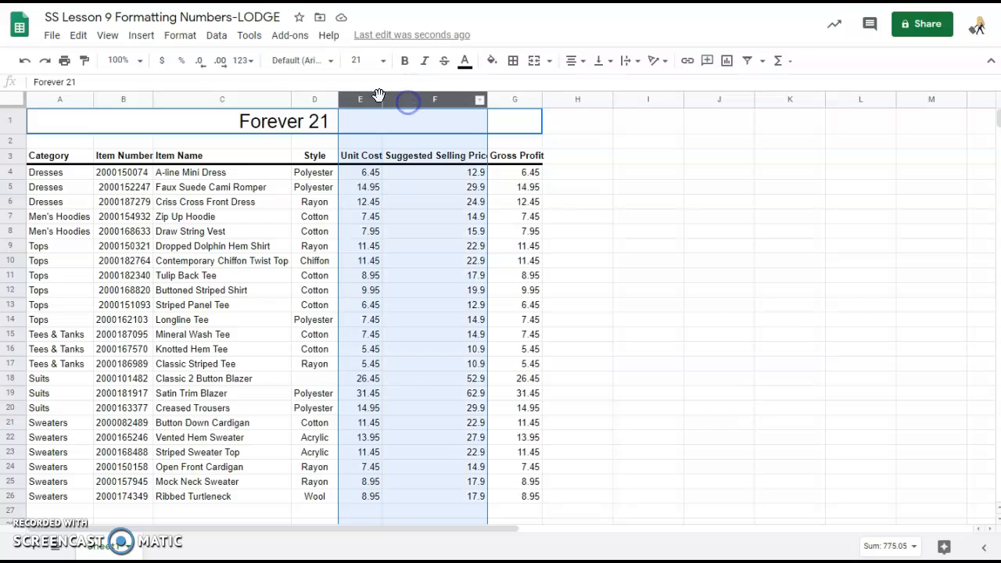
left_click(181, 37)
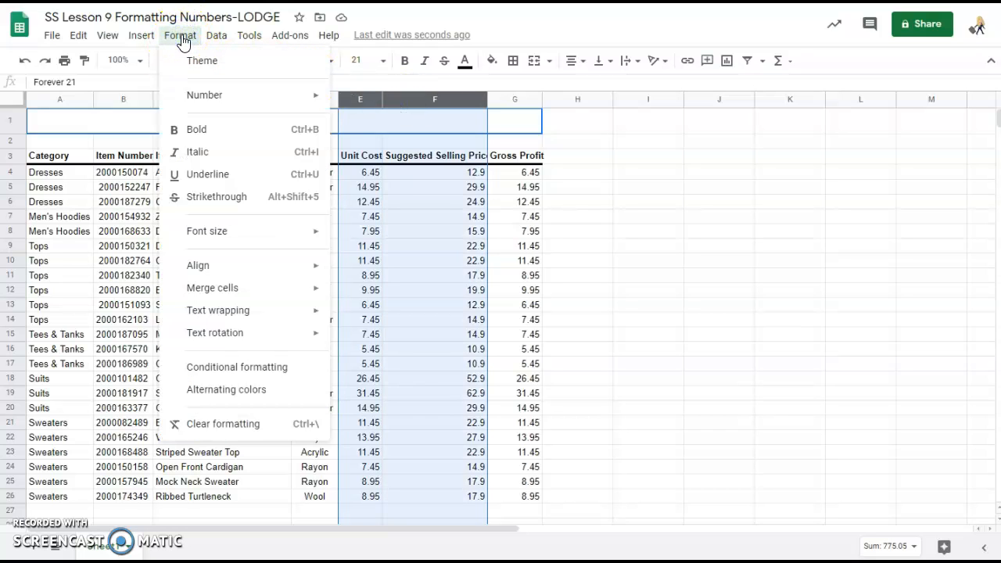
mouse_move(312, 98)
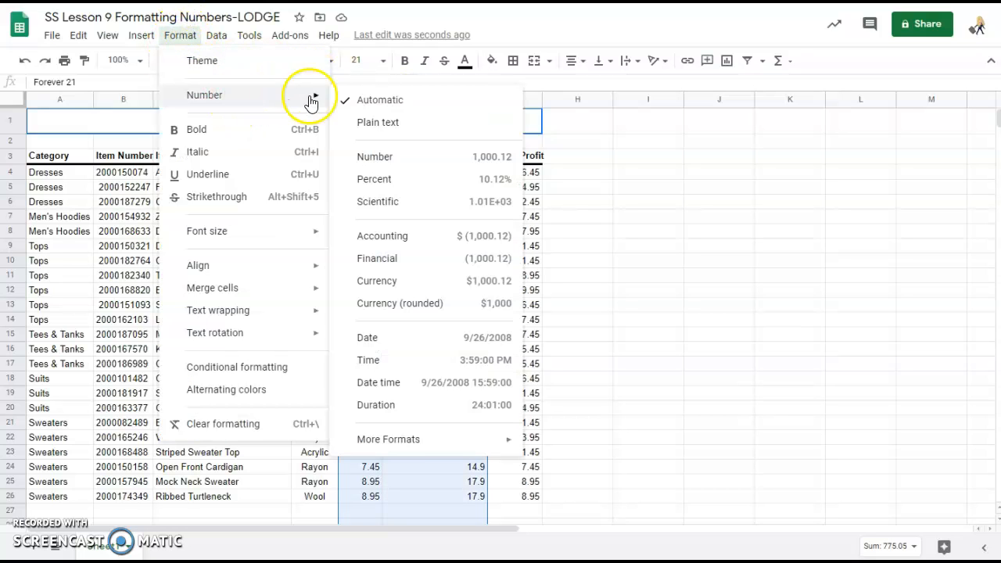
left_click(380, 160)
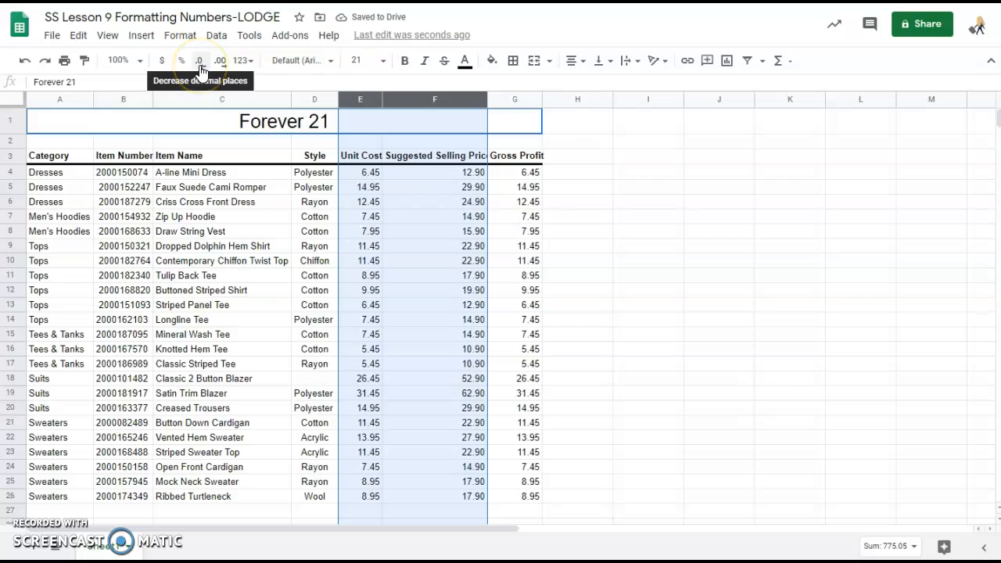
left_click(200, 69)
left_click(200, 69)
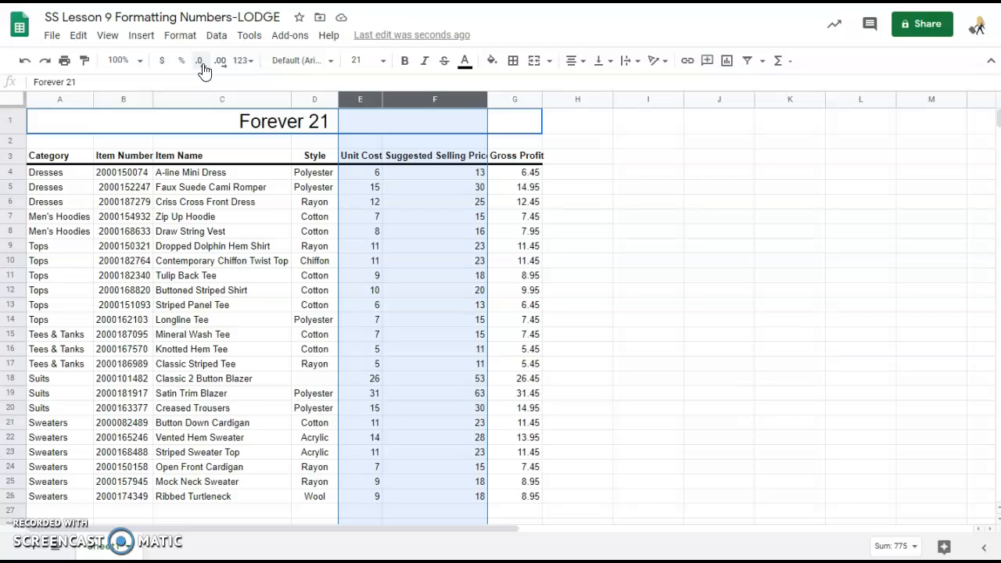
left_click(315, 202)
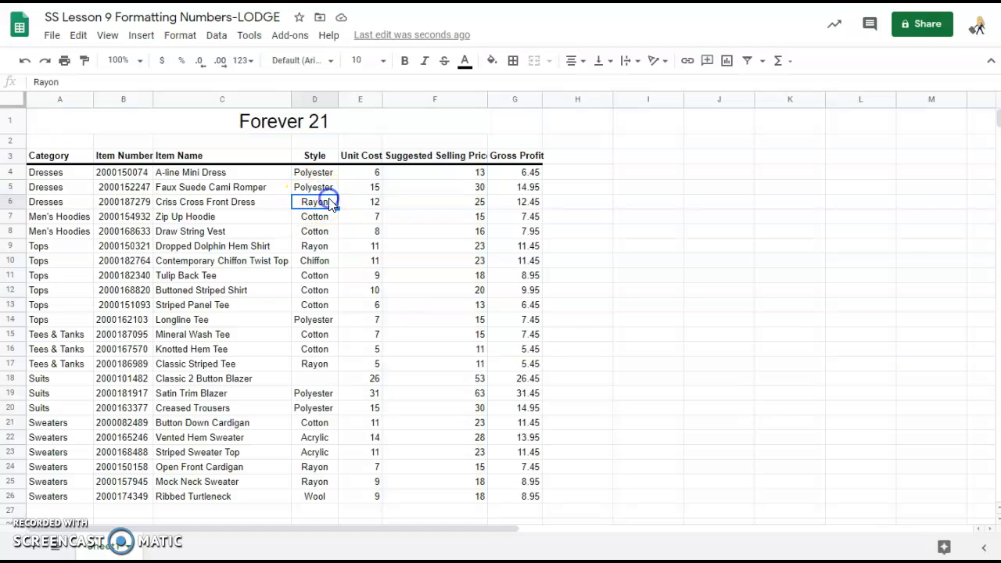
left_click(415, 180)
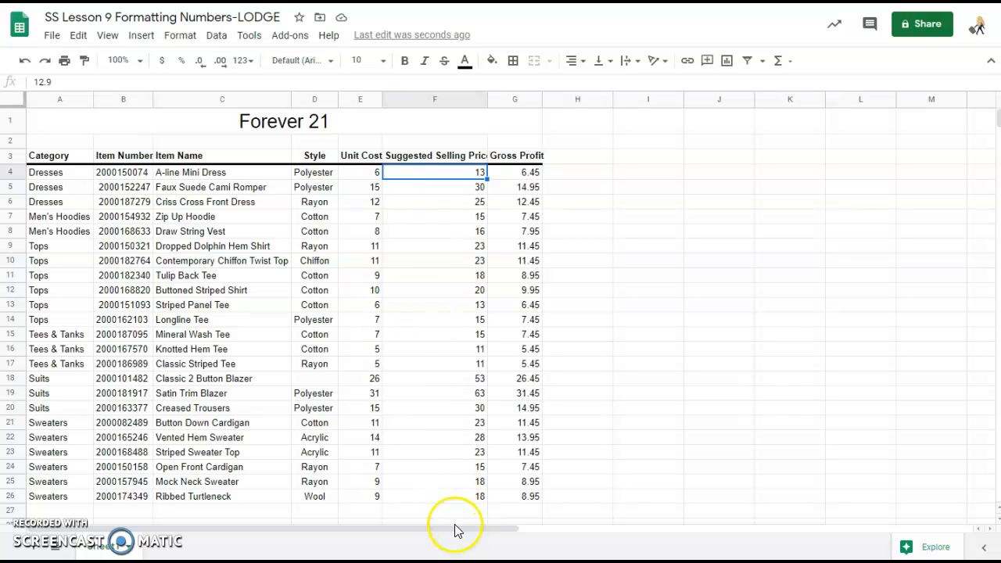
Display the Suggested Selling Price values in F4 through F26 with two decimal places
left_click(449, 497, "shift")
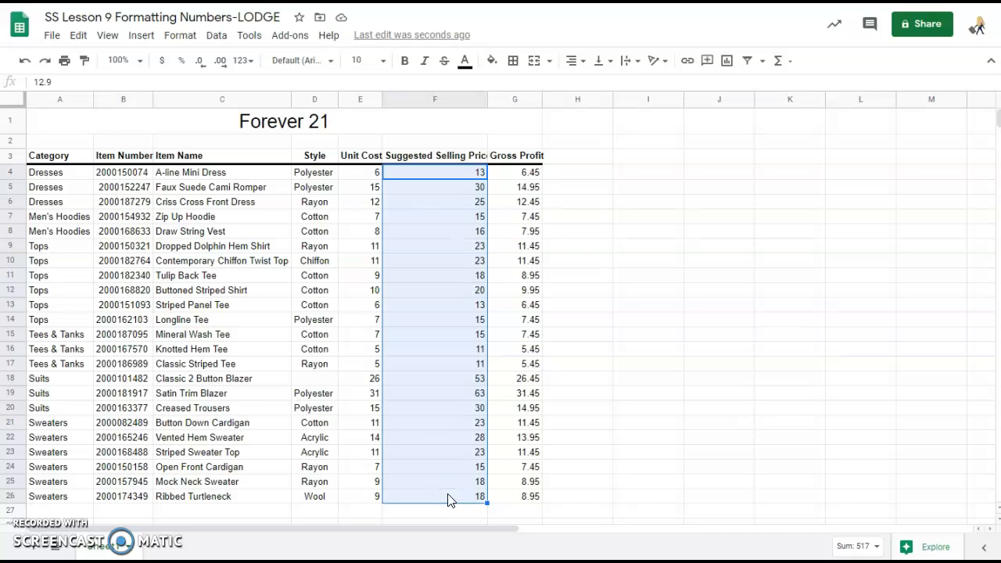
left_click(223, 62)
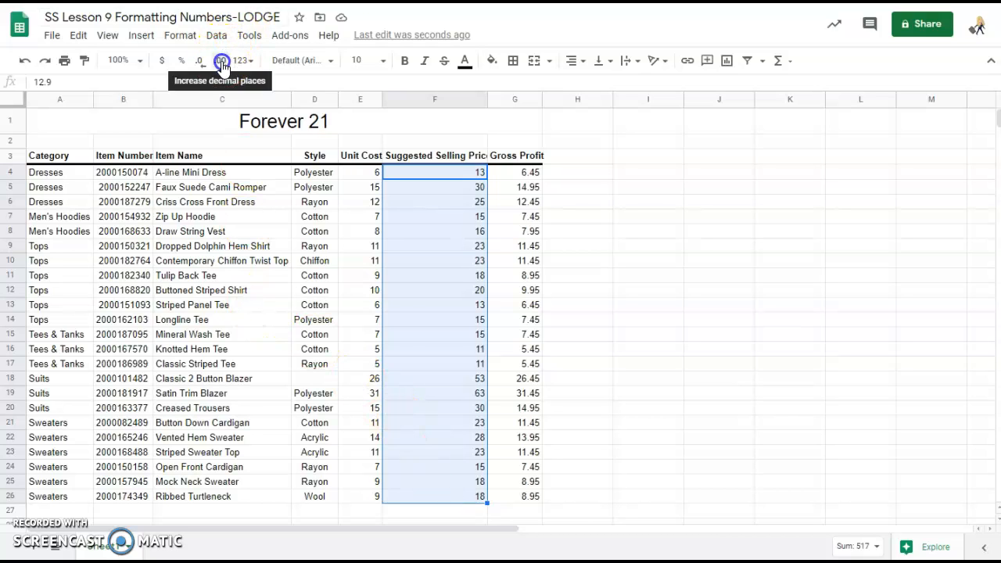
left_click(222, 62)
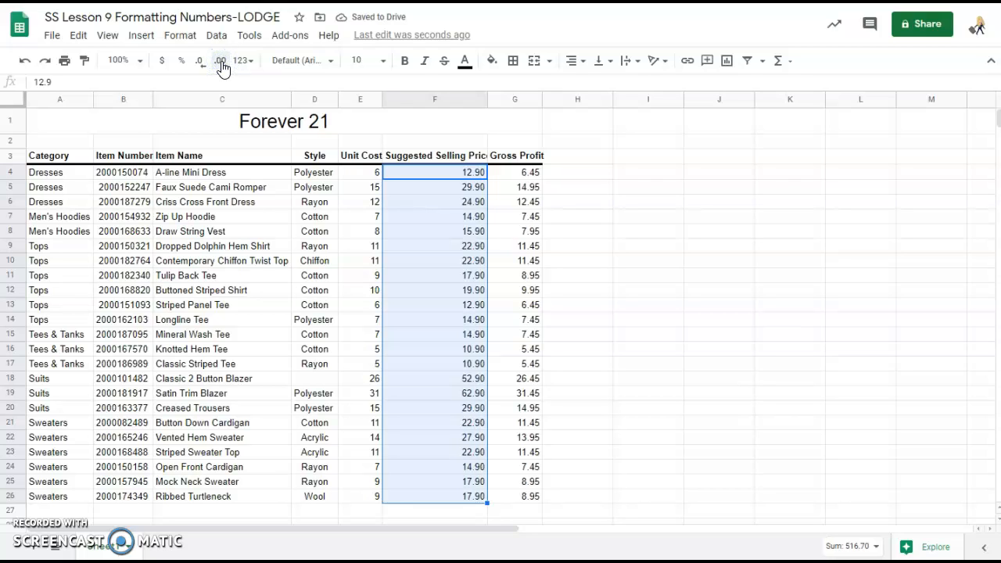
Reduce the Gross Profit values in G4 through G26 to one decimal place
left_click(522, 177)
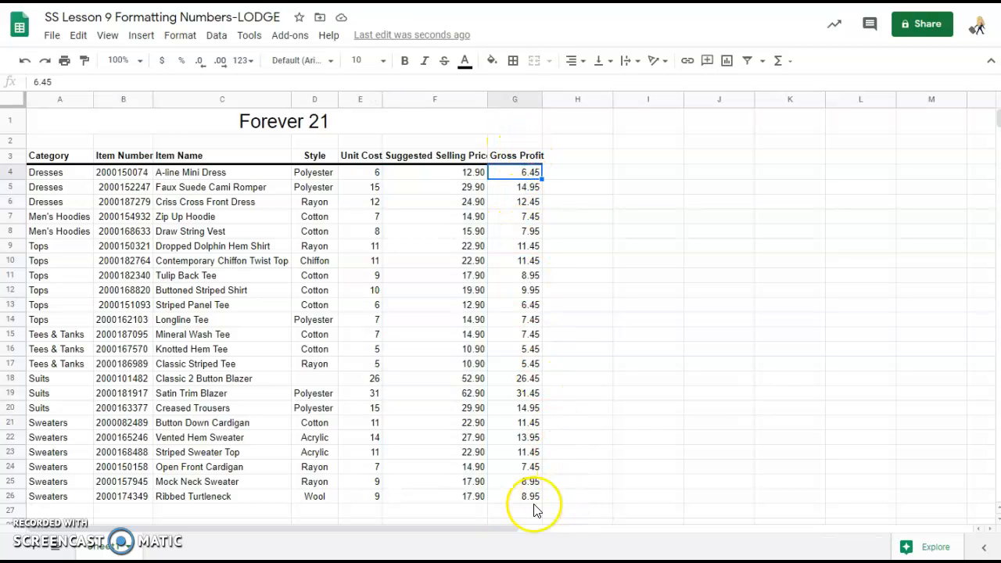
left_click(508, 498, "shift")
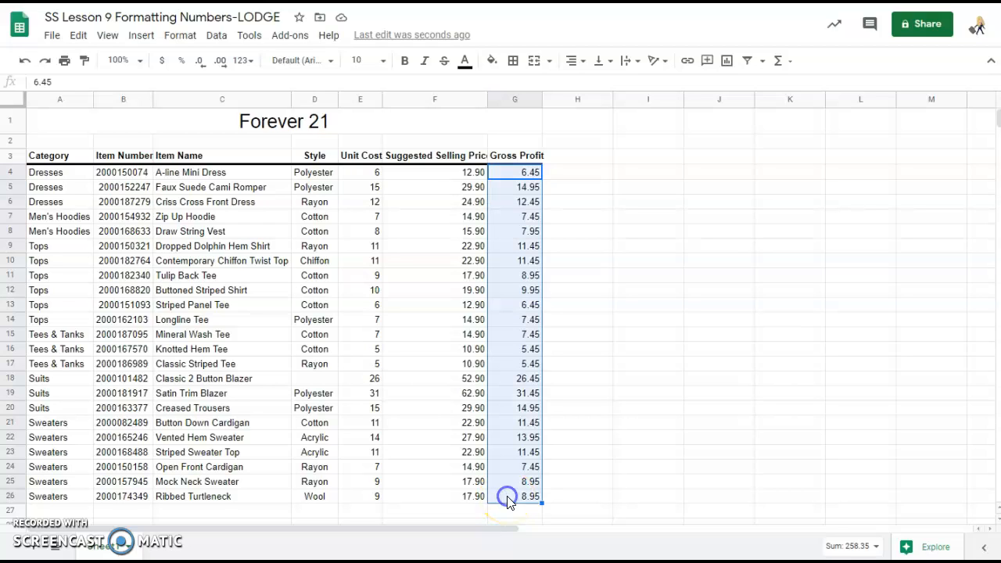
left_click(202, 69)
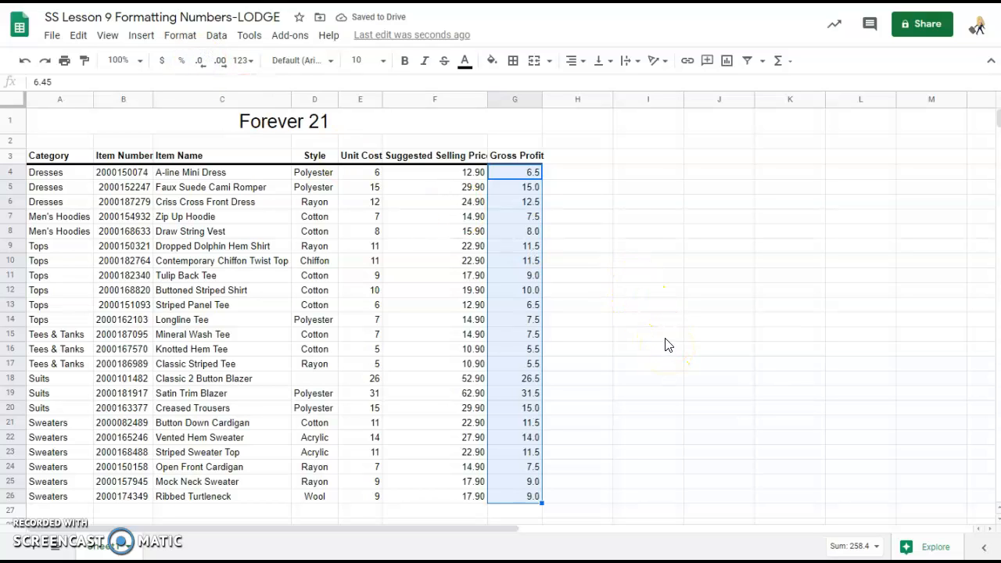
left_click(598, 315)
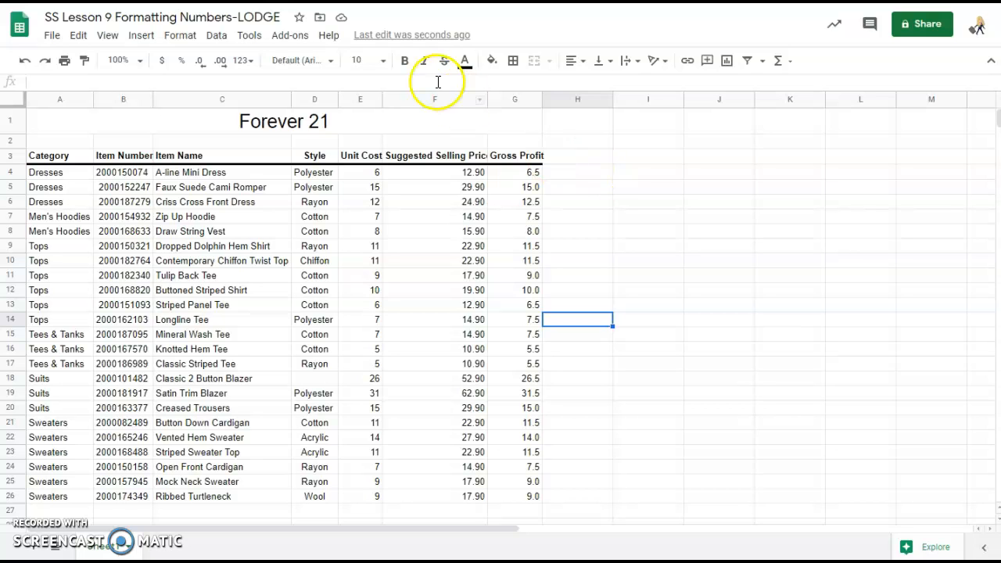
Preview the printout with vertical alignment Center and scale Fit to page, and leave the print settings without printing
left_click(64, 67)
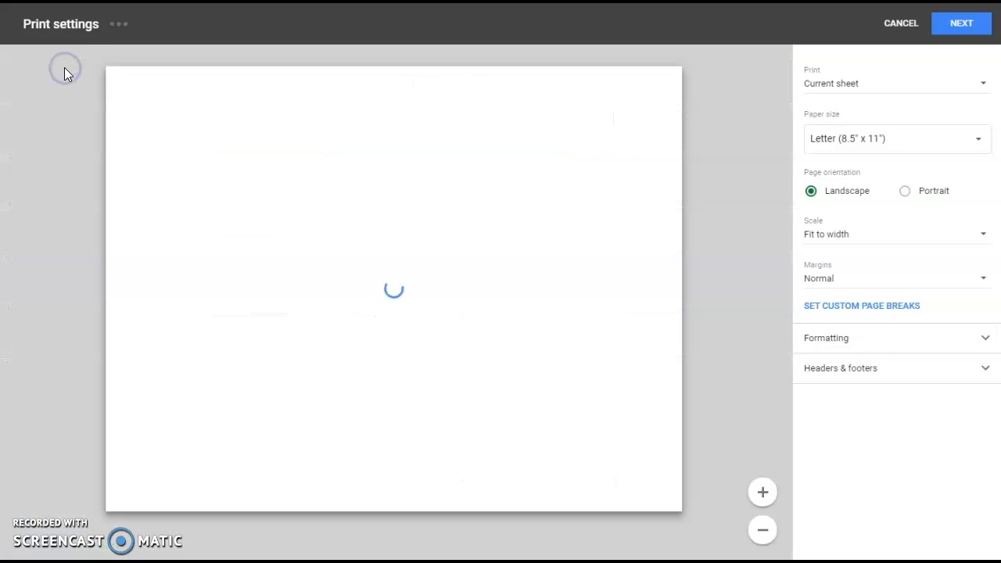
left_click(861, 348)
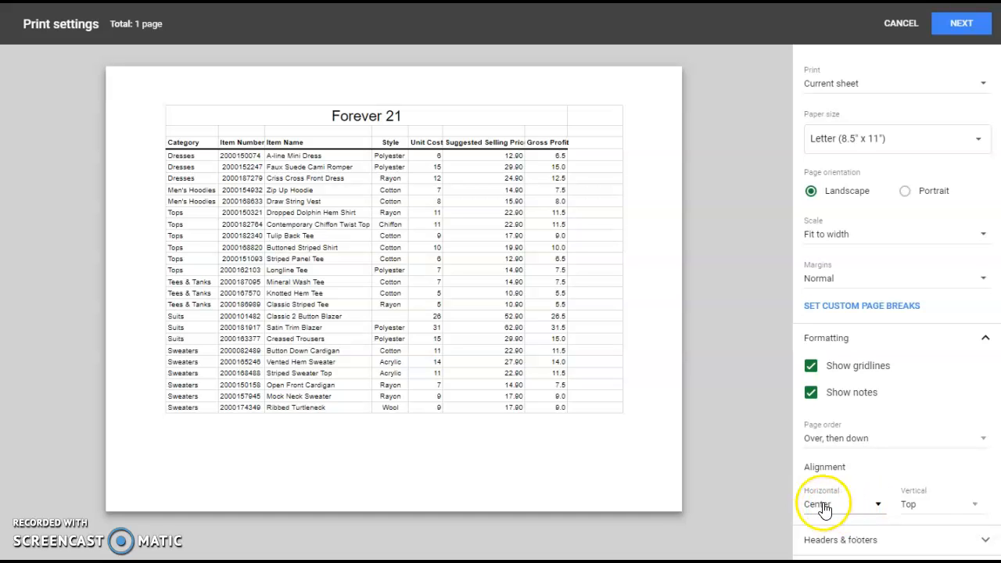
left_click(935, 504)
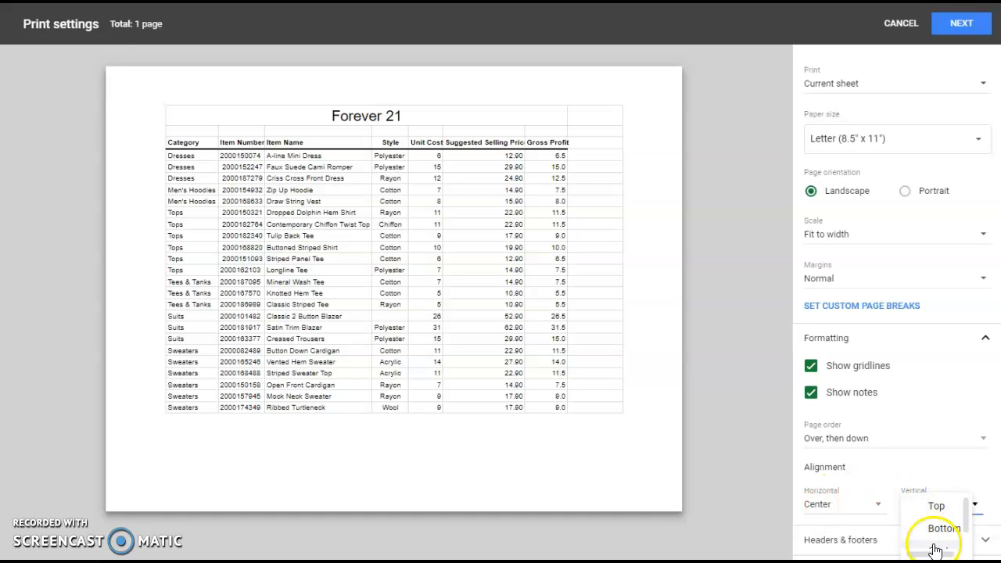
left_click(933, 546)
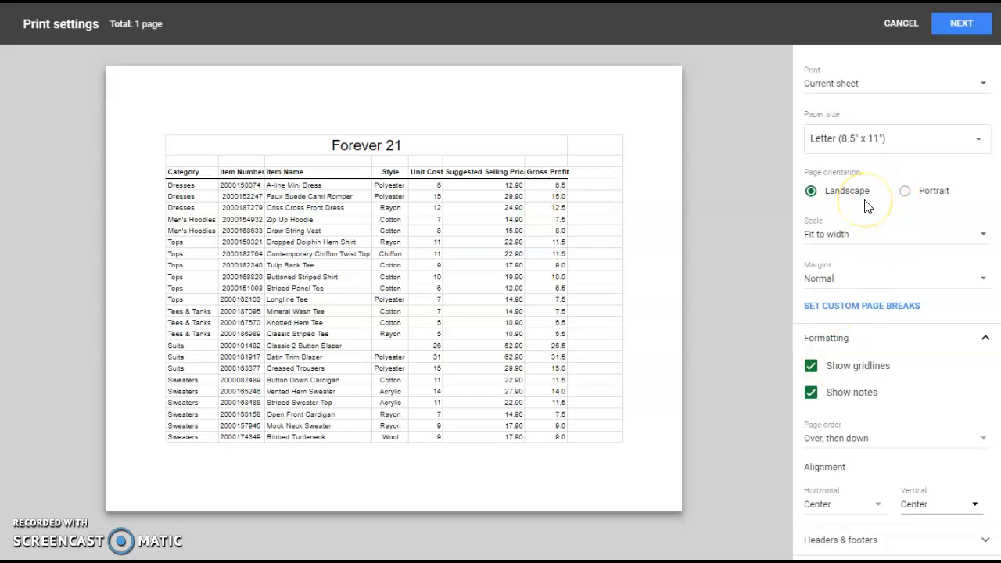
left_click(876, 239)
left_click(875, 291)
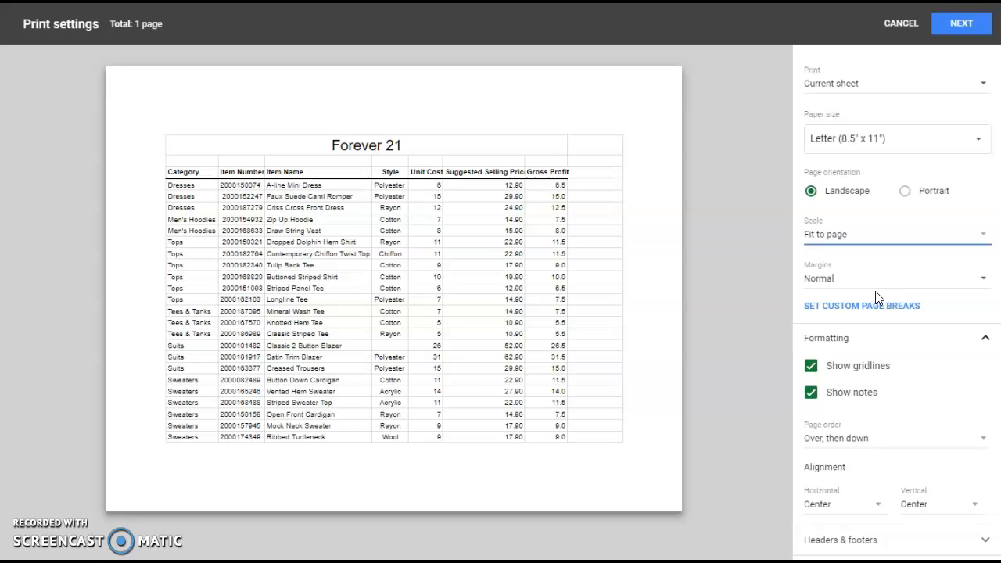
left_click(915, 27)
left_click(915, 27)
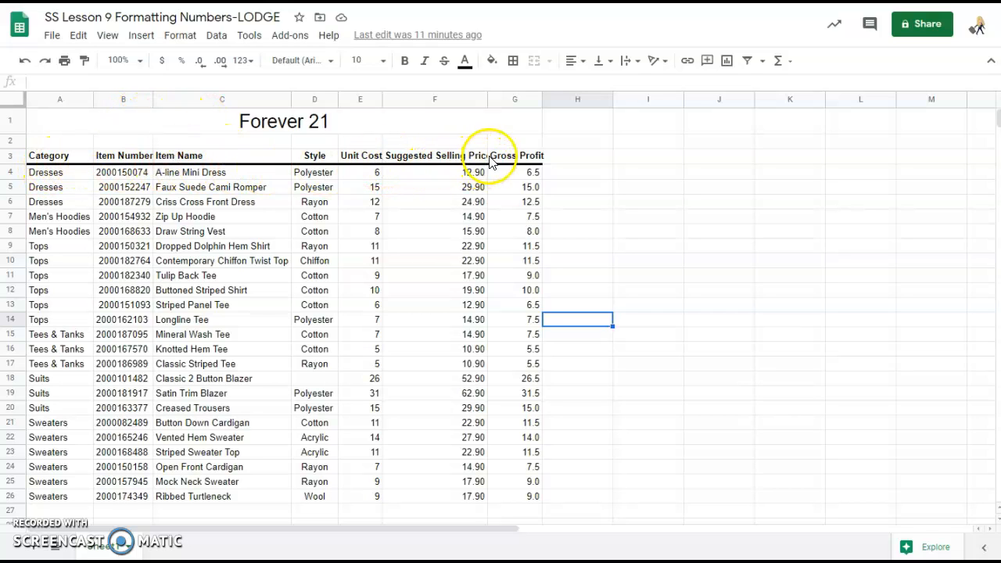
Auto-fit the widths of columns B through G to their contents so that the headings fit
double_click(485, 102)
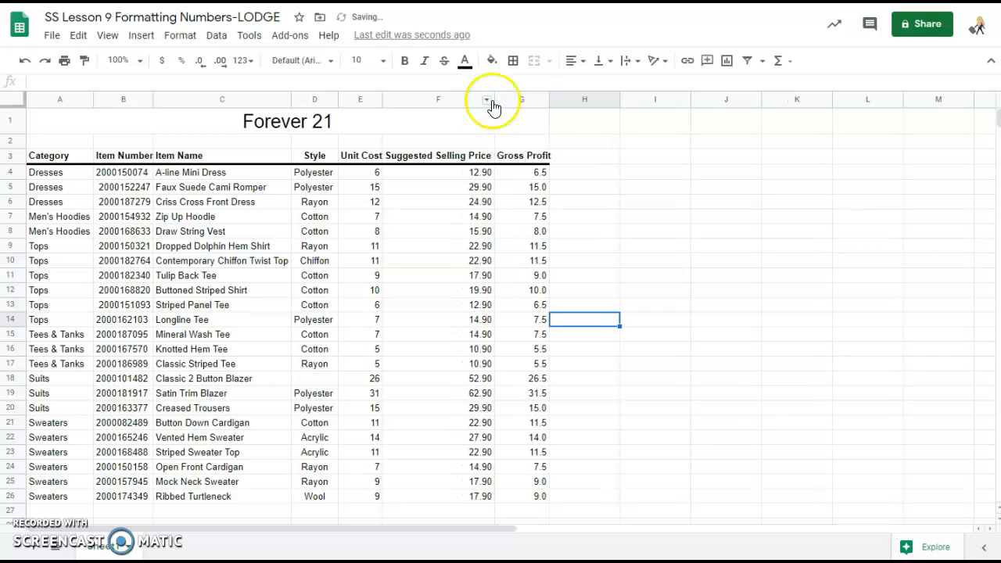
double_click(549, 100)
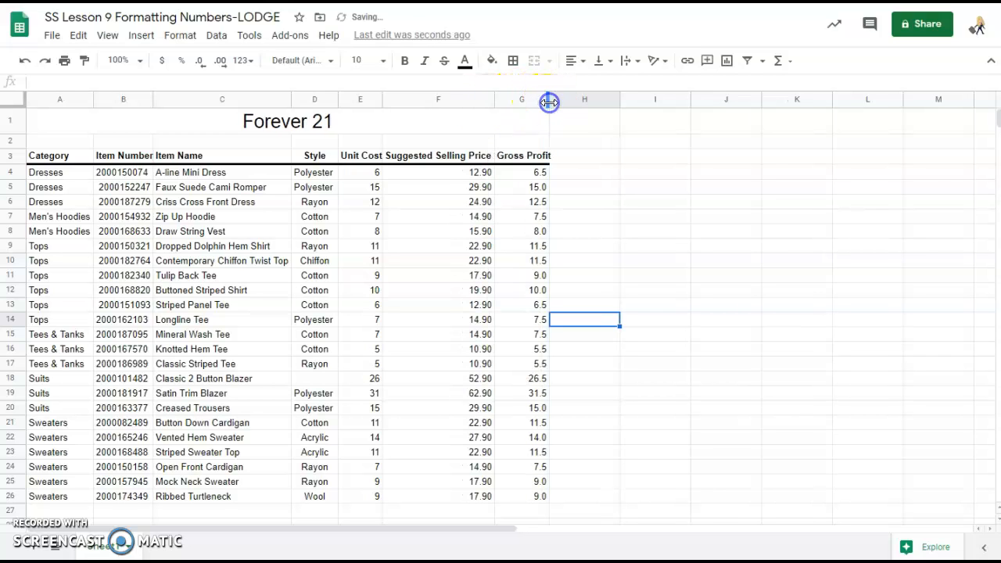
double_click(382, 99)
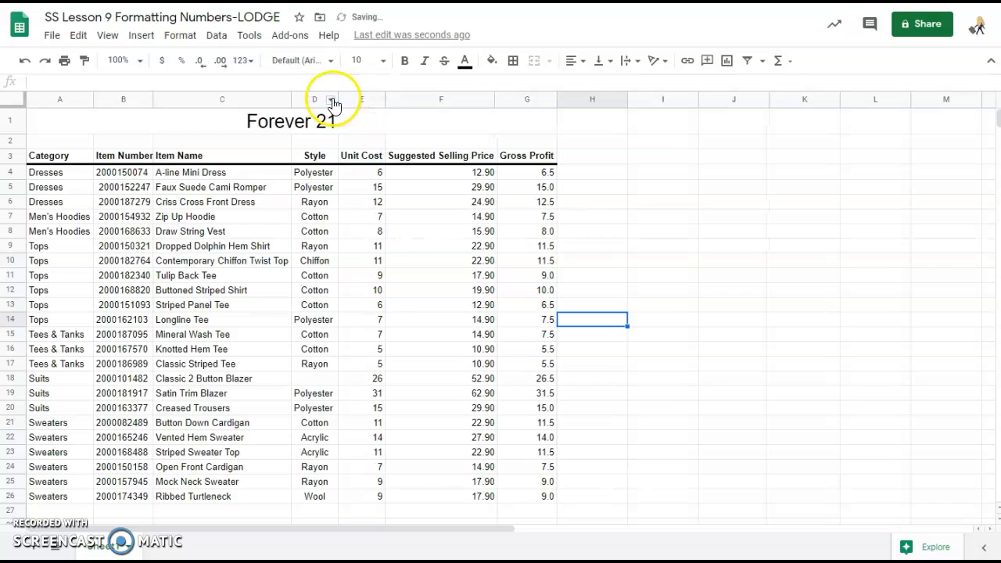
double_click(337, 99)
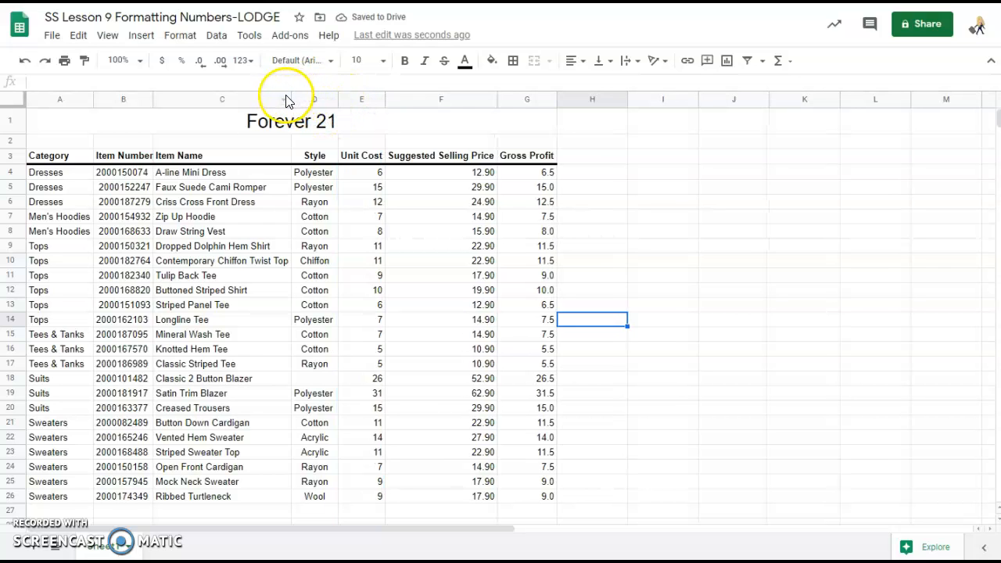
double_click(290, 95)
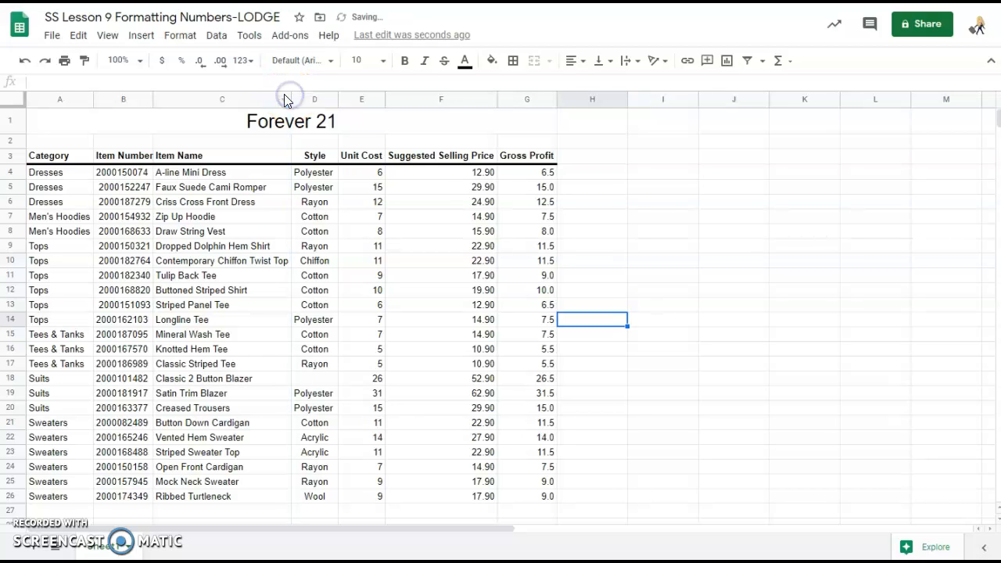
double_click(153, 99)
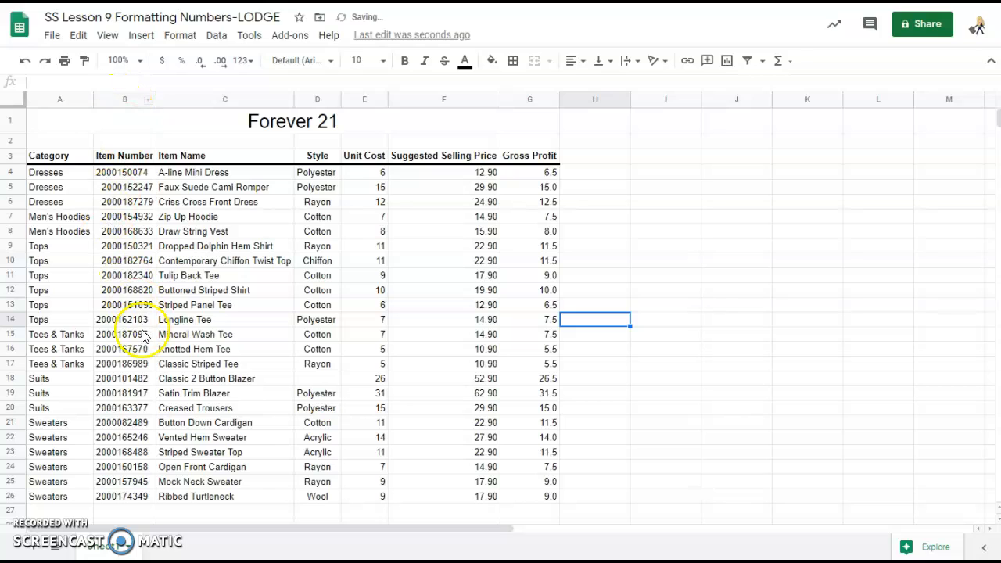
Format the entire Item Number column B as plain text and align its values to the right
left_click(118, 100)
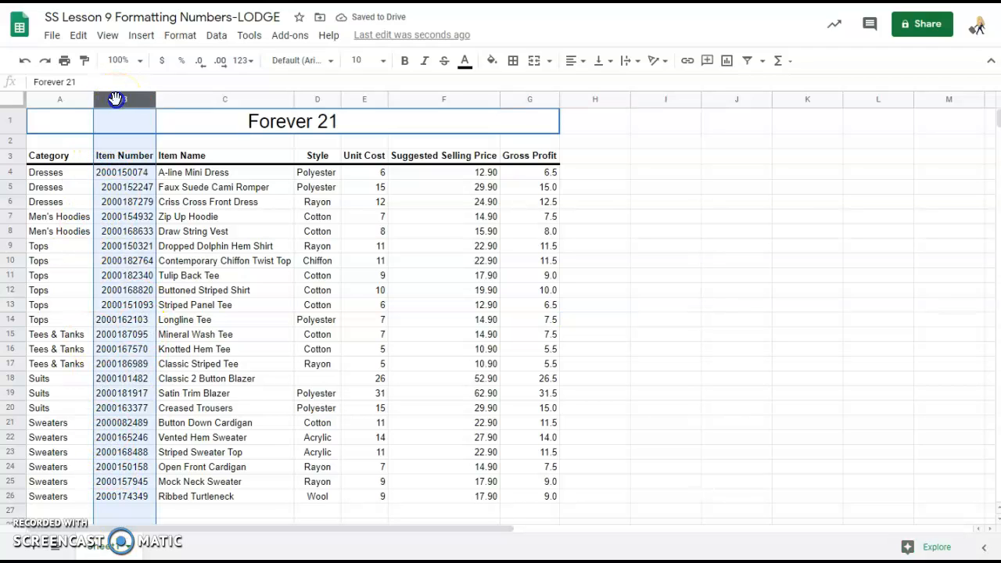
left_click(185, 44)
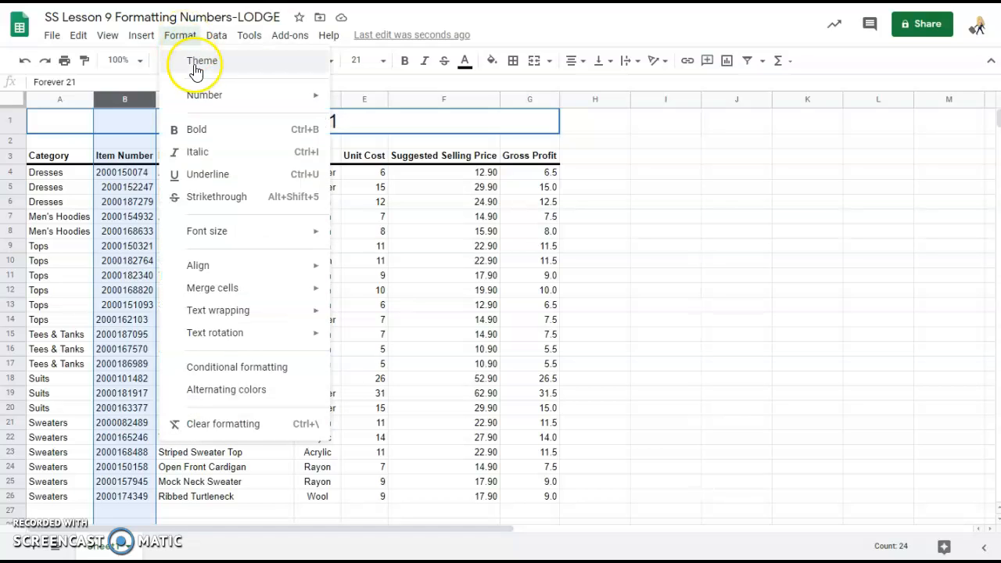
mouse_move(263, 100)
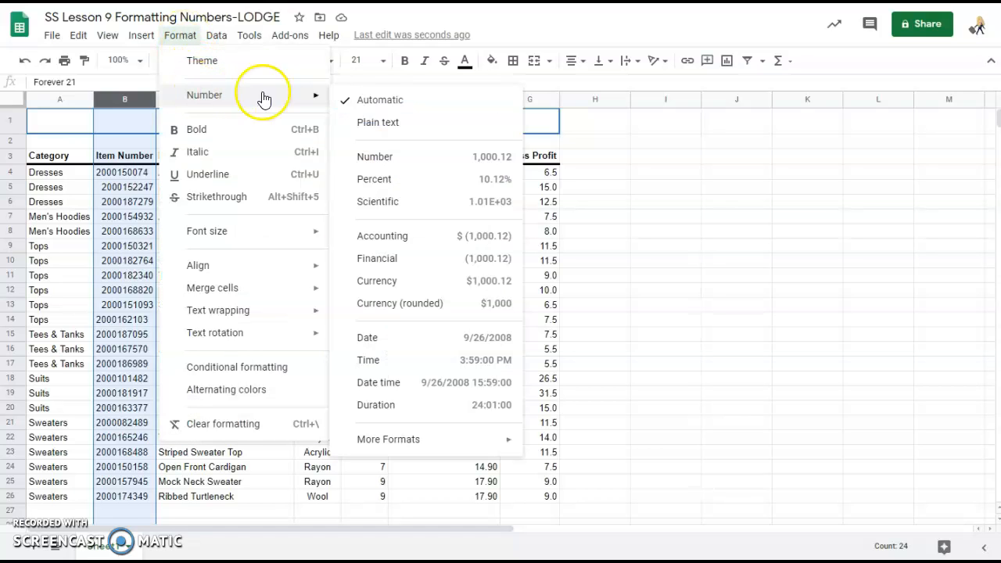
left_click(383, 124)
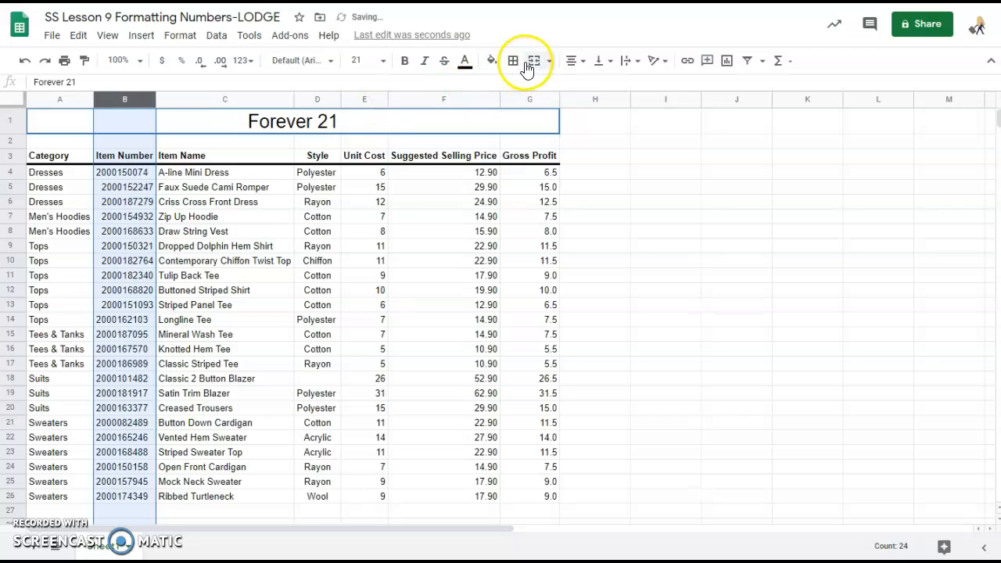
left_click(578, 63)
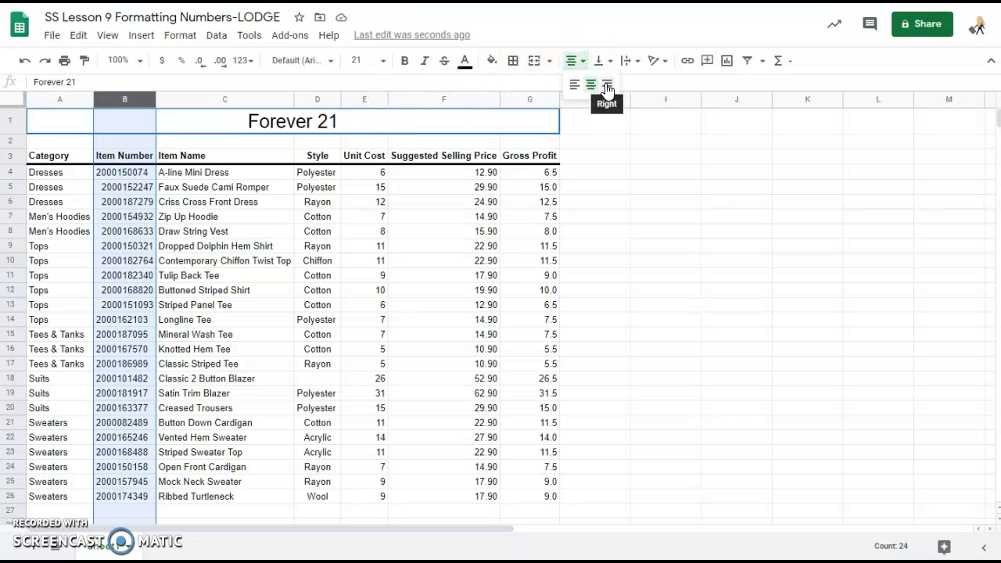
left_click(608, 87)
left_click(571, 72)
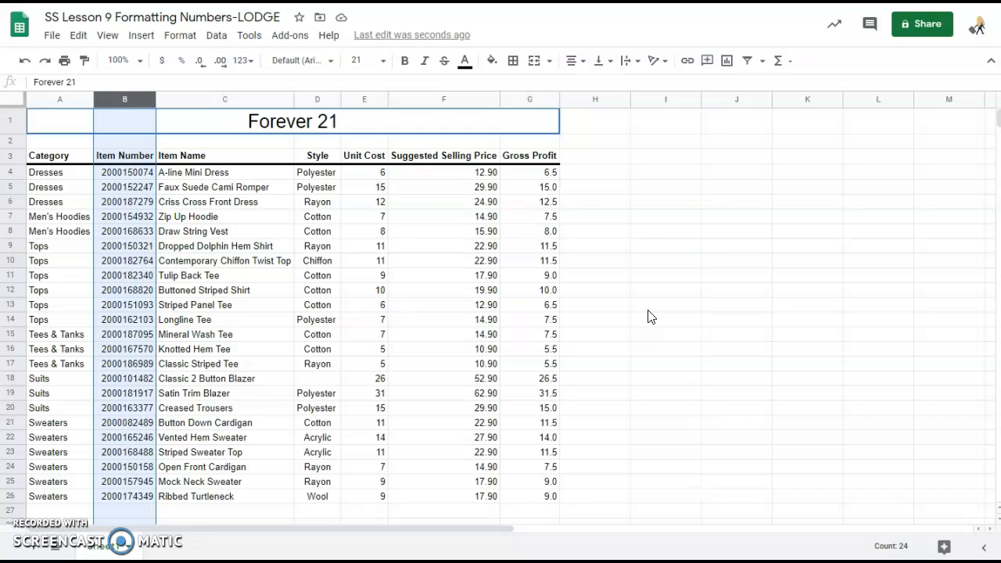
left_click(588, 304)
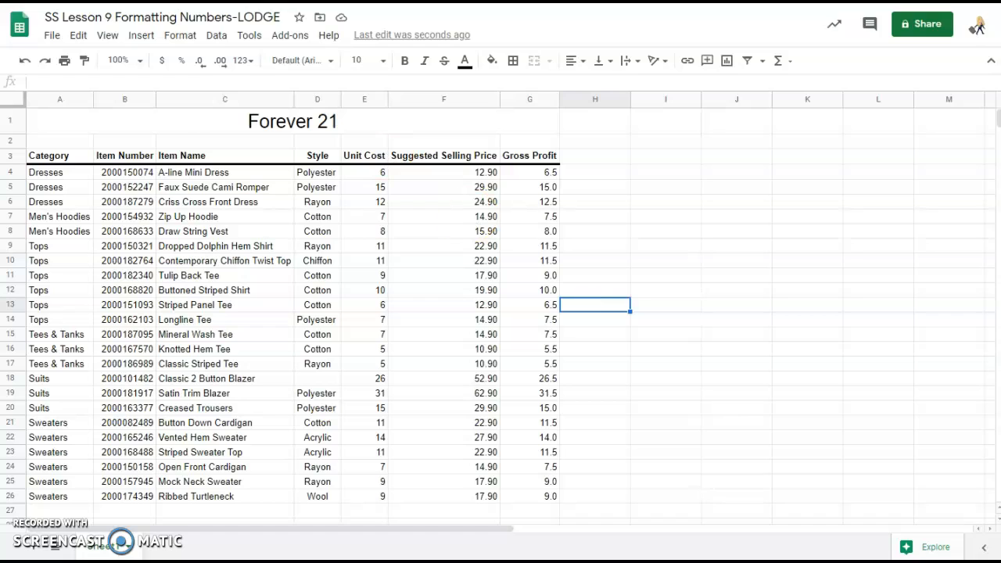